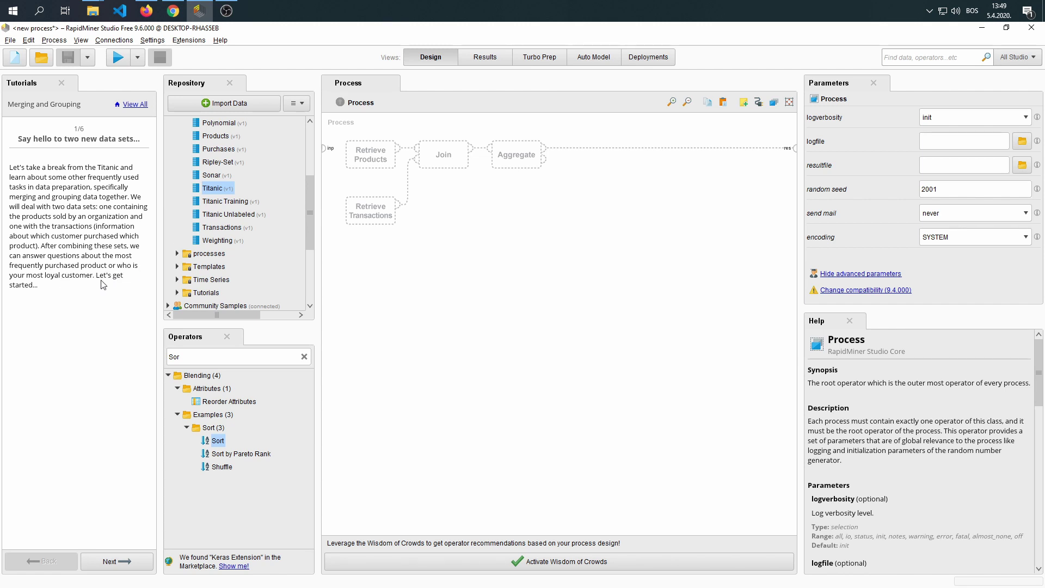
# - Drag the Products and Transactions sample datasets from Samples > data onto the process canvas
pyautogui.click(116, 561)
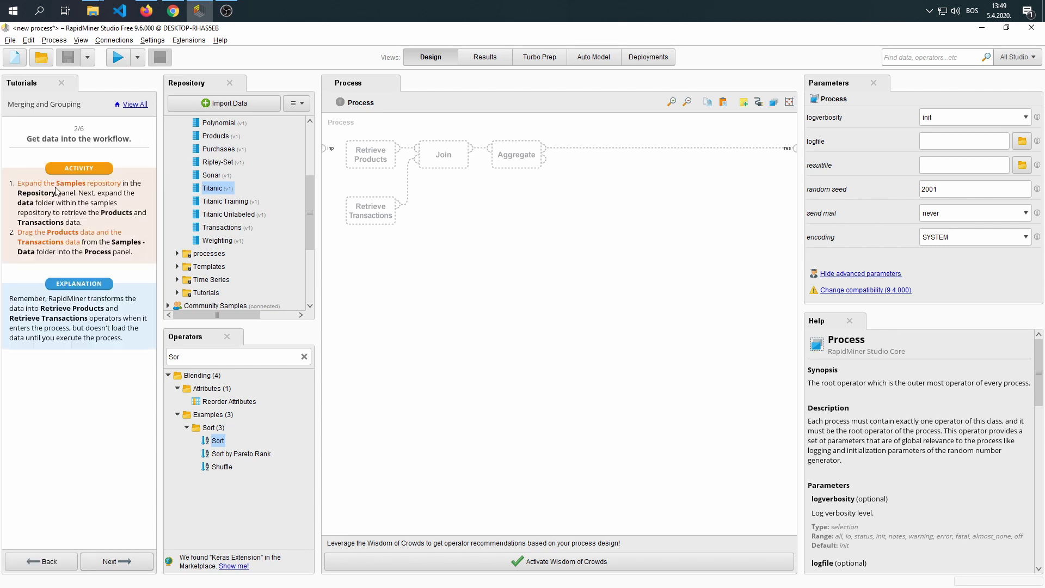
pyautogui.scroll(3, 262, 201)
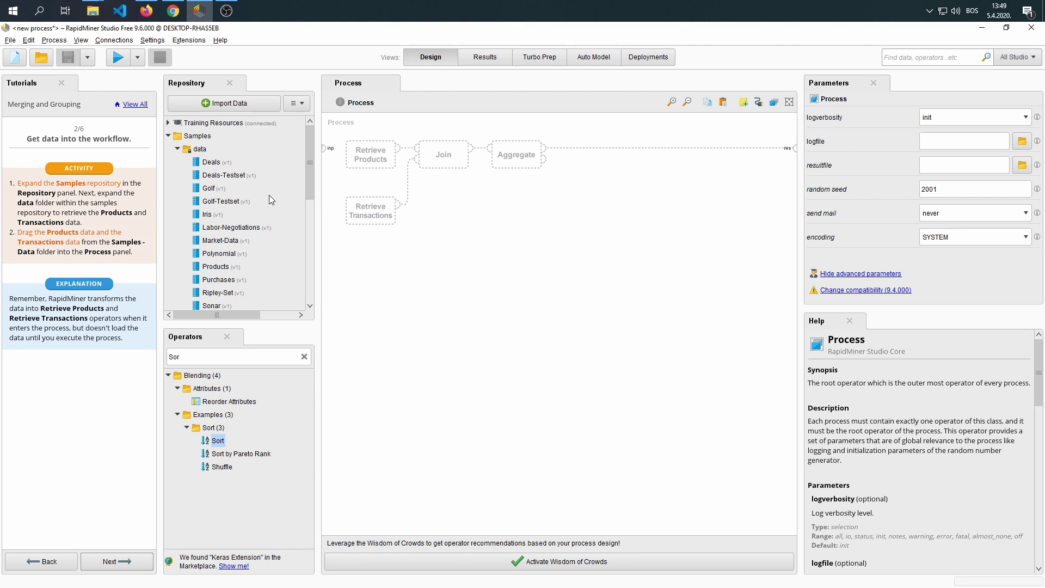
pyautogui.scroll(-1, 269, 195)
pyautogui.click(220, 252)
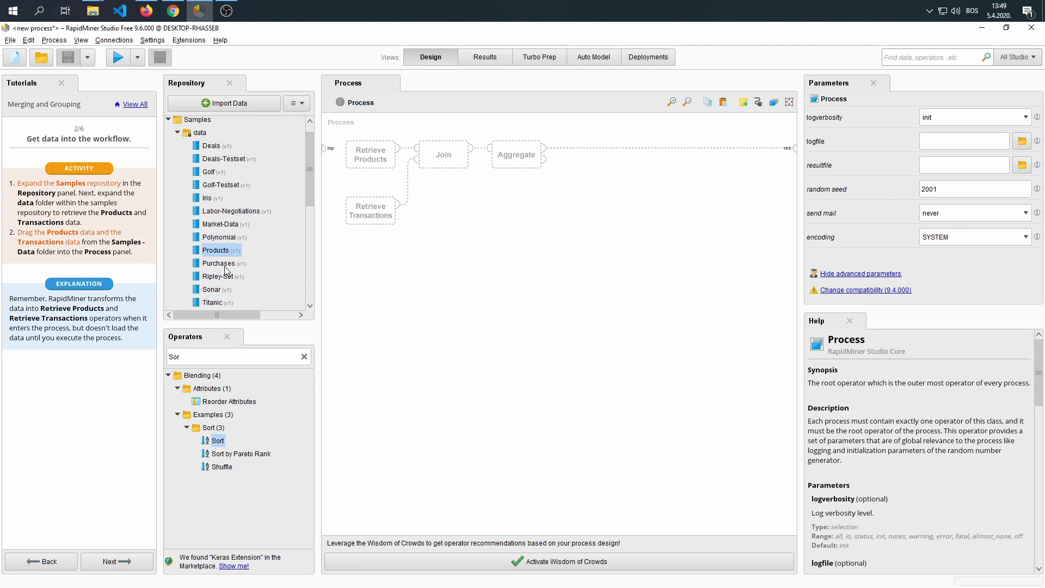
pyautogui.moveTo(223, 251); pyautogui.dragTo(382, 147)
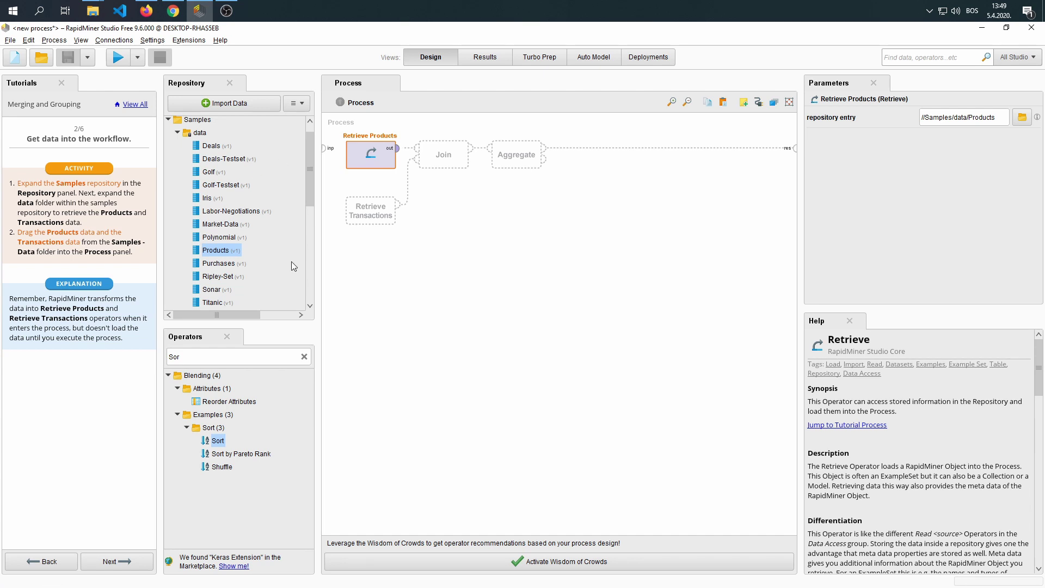
pyautogui.scroll(-2, 278, 257)
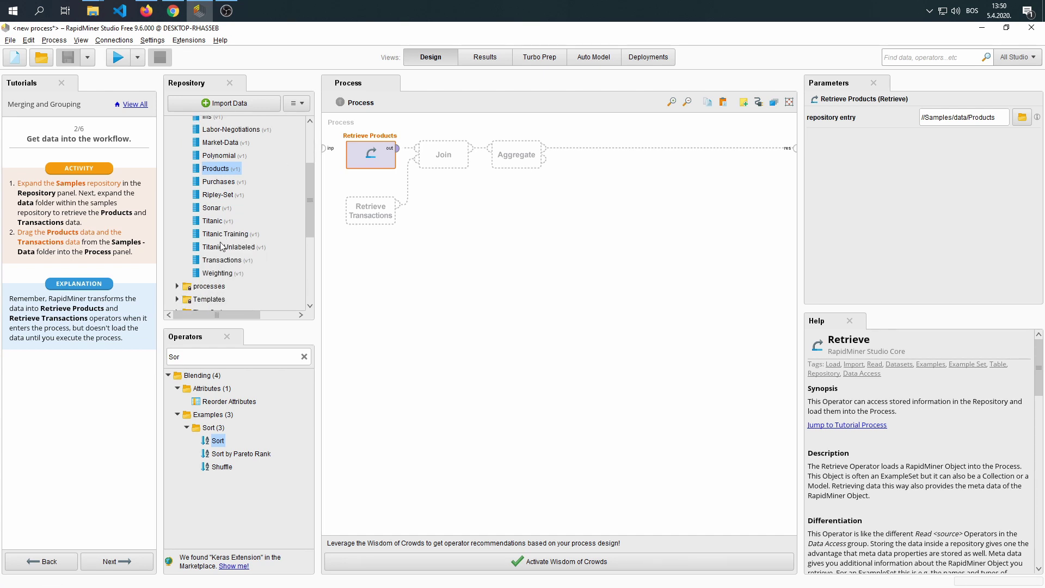
pyautogui.moveTo(222, 260); pyautogui.dragTo(370, 209)
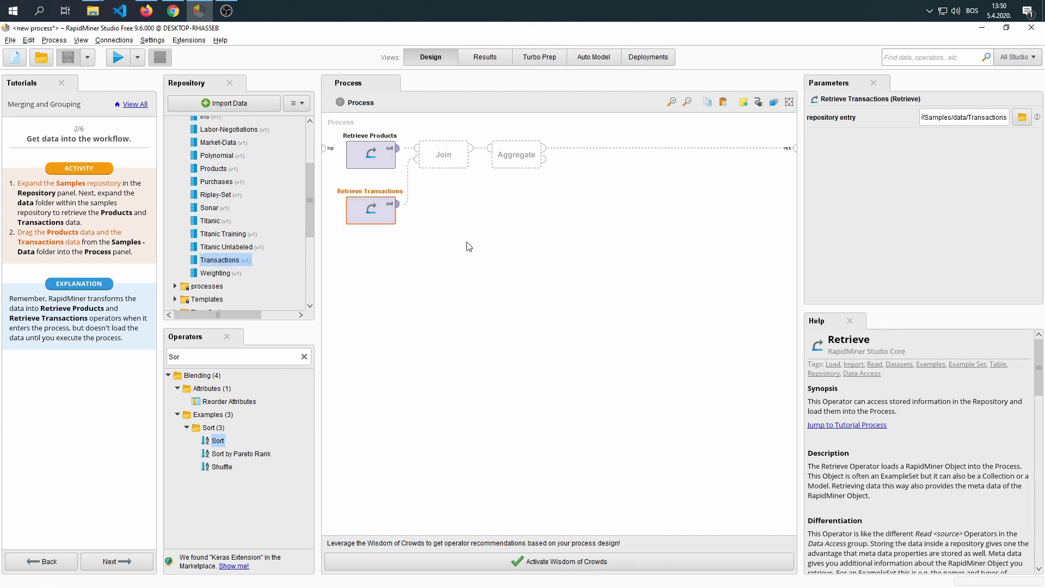
# - Place a Join operator and wire Retrieve Products and Retrieve Transactions into its two inputs
pyautogui.doubleClick(215, 356)
pyautogui.write('join')
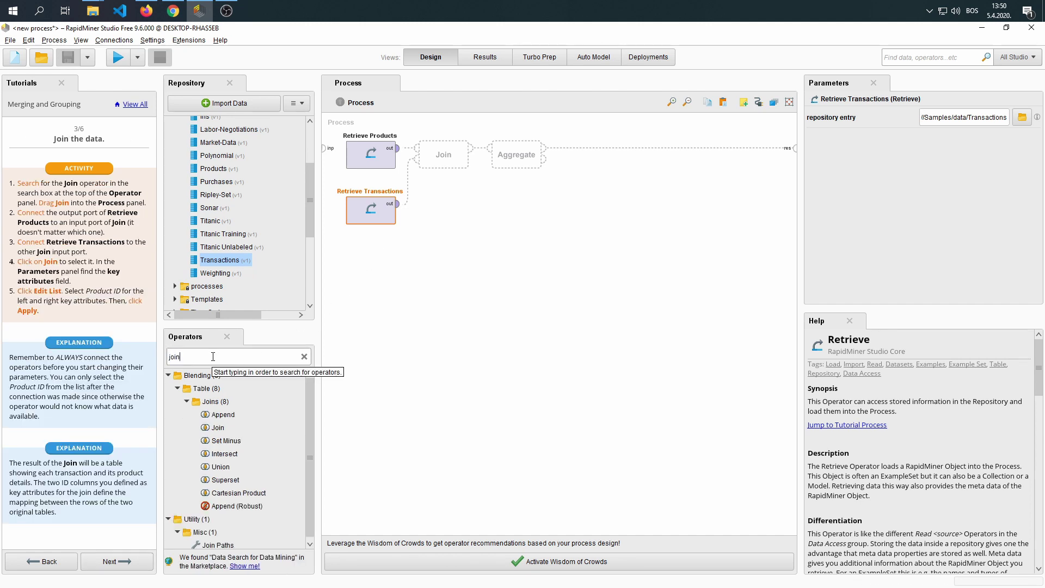
pyautogui.moveTo(214, 431); pyautogui.dragTo(474, 278)
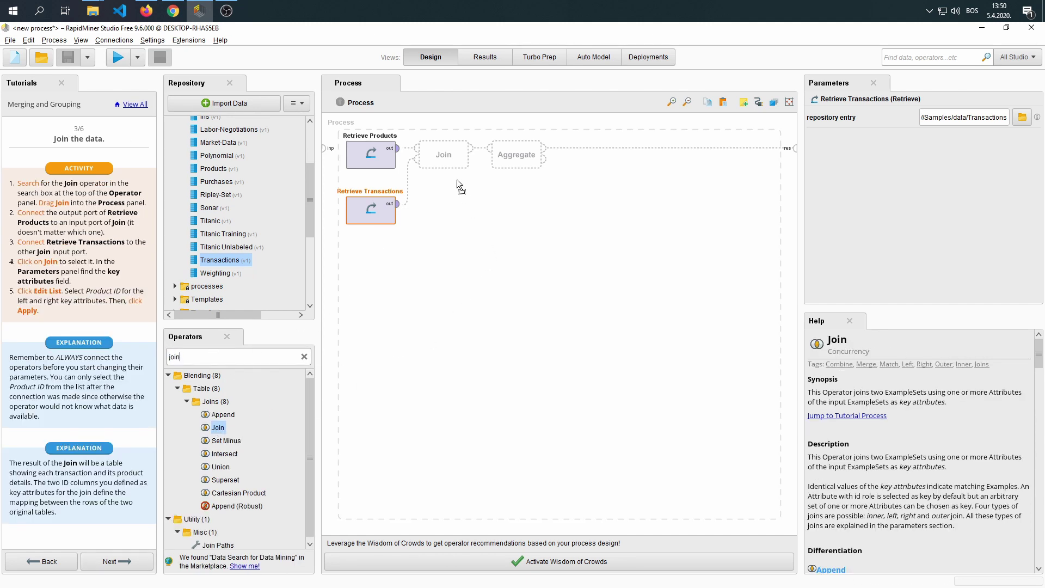
pyautogui.moveTo(457, 178); pyautogui.dragTo(417, 149)
pyautogui.moveTo(397, 204); pyautogui.dragTo(418, 160)
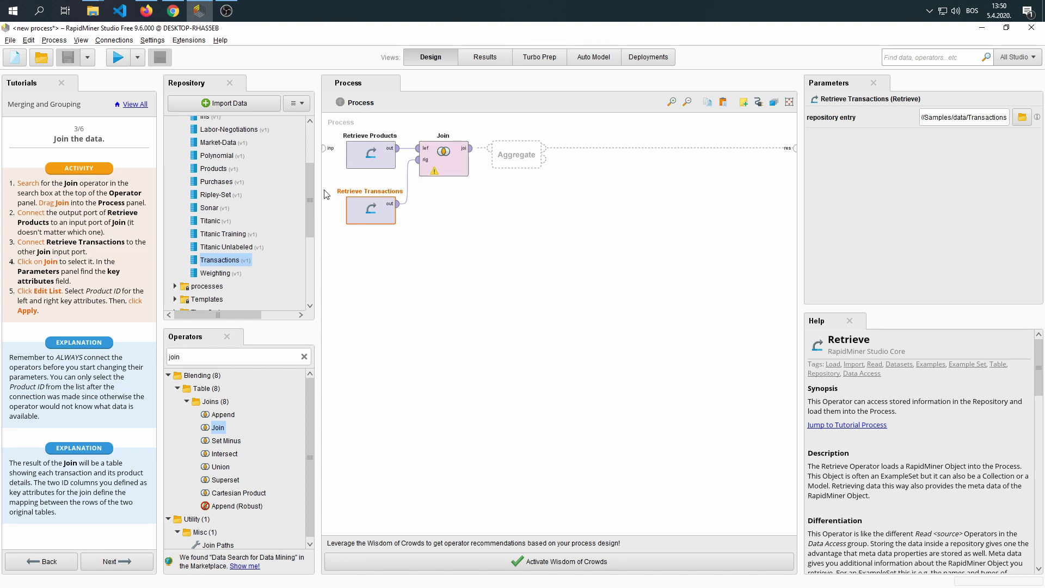
# - Set both the Join's left and right key attributes to Product ID, then advance the tutorial
pyautogui.click(443, 167)
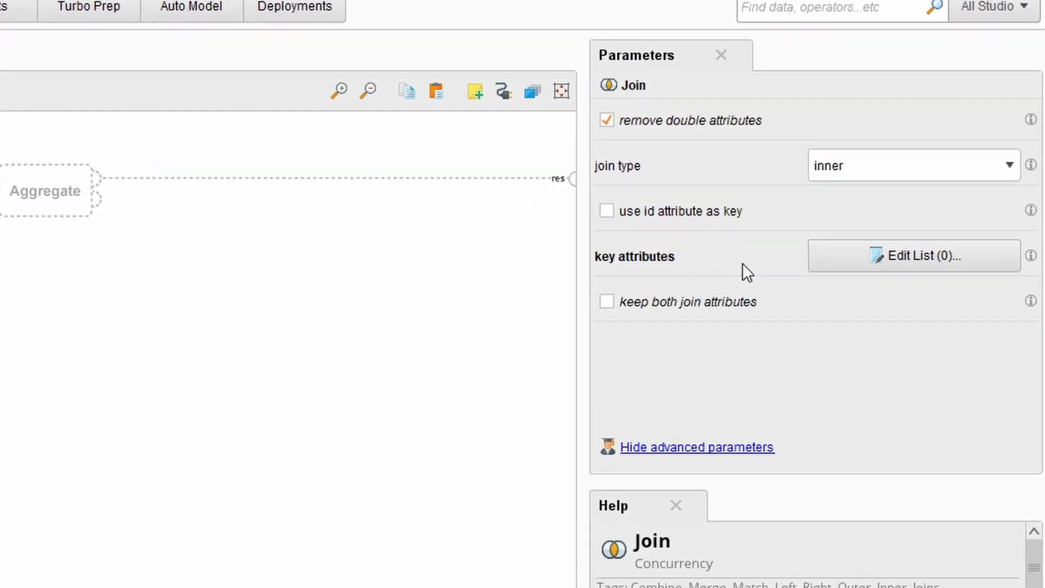
pyautogui.click(900, 257)
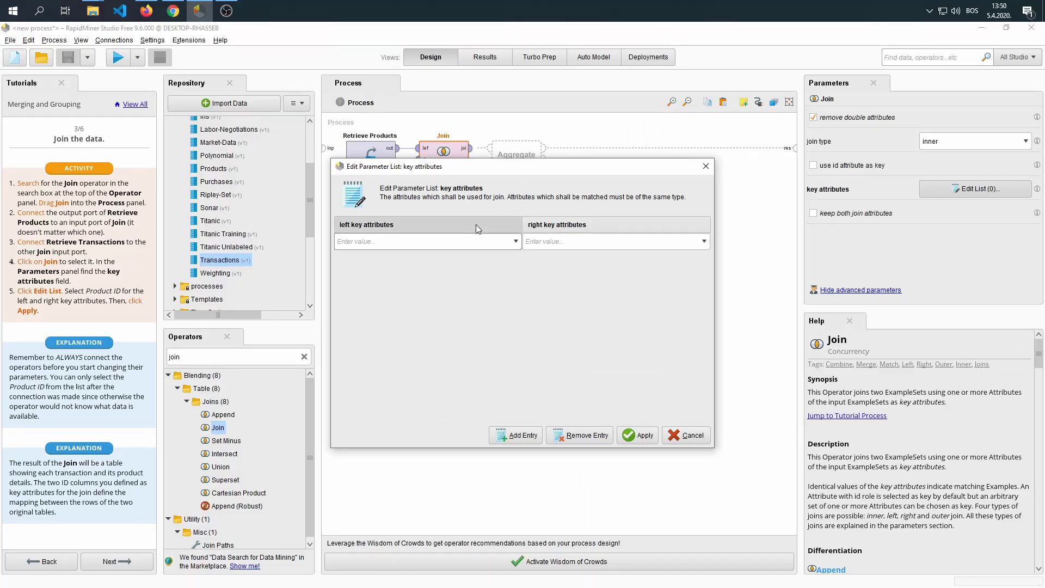
pyautogui.click(516, 243)
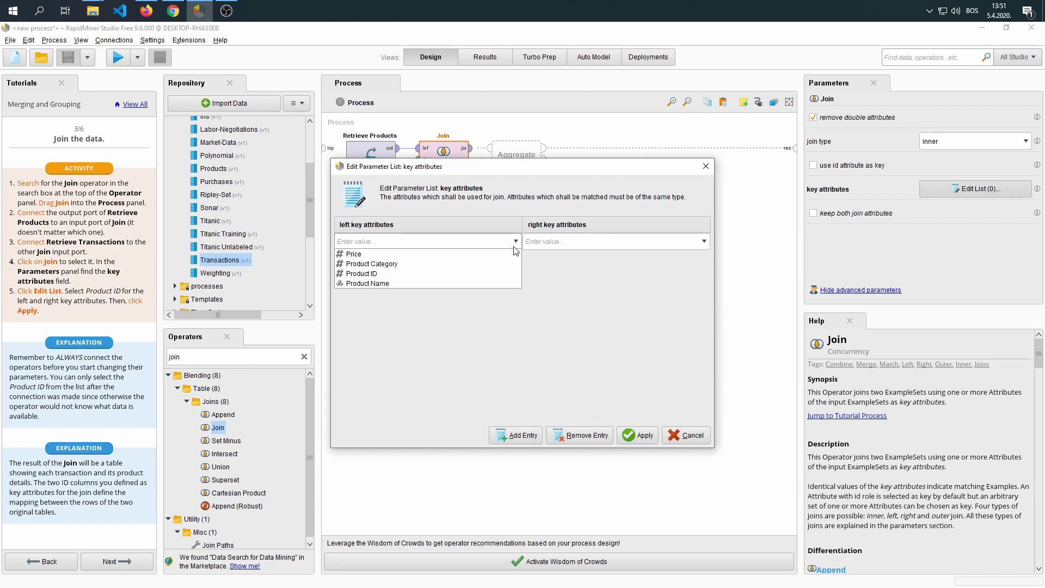
pyautogui.click(398, 275)
pyautogui.click(703, 242)
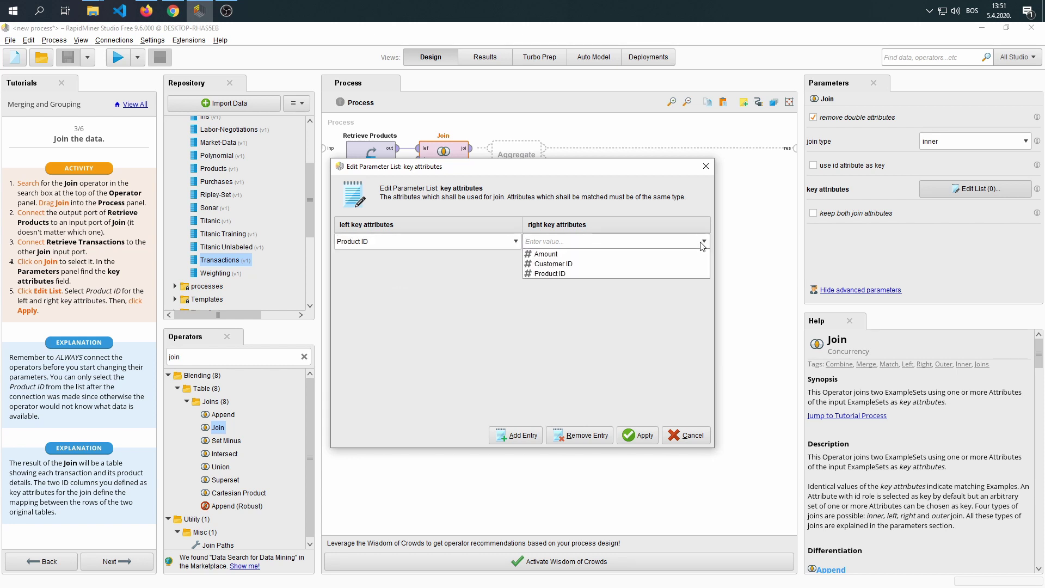
pyautogui.click(620, 273)
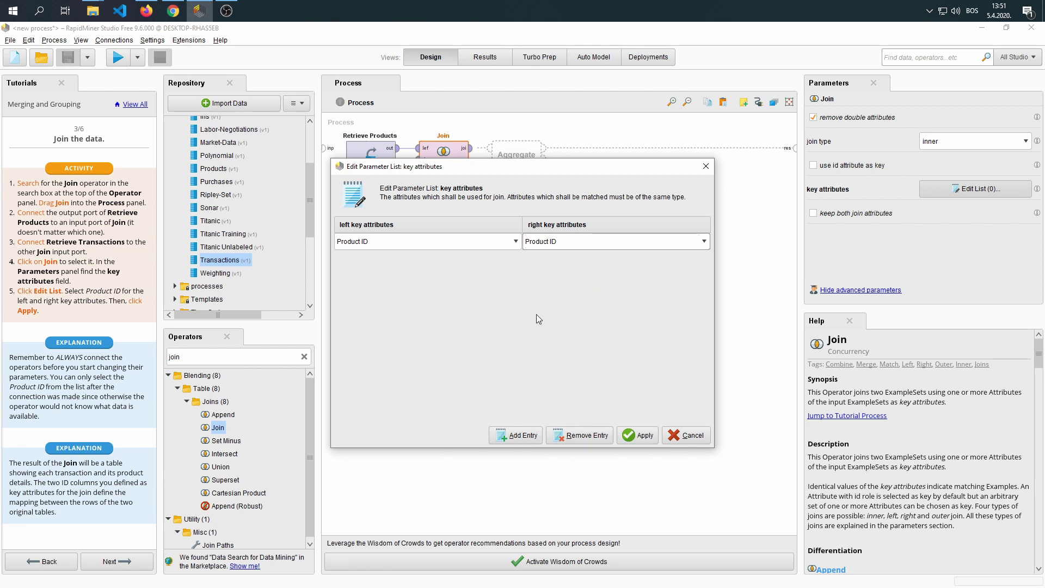
pyautogui.click(641, 437)
pyautogui.click(117, 561)
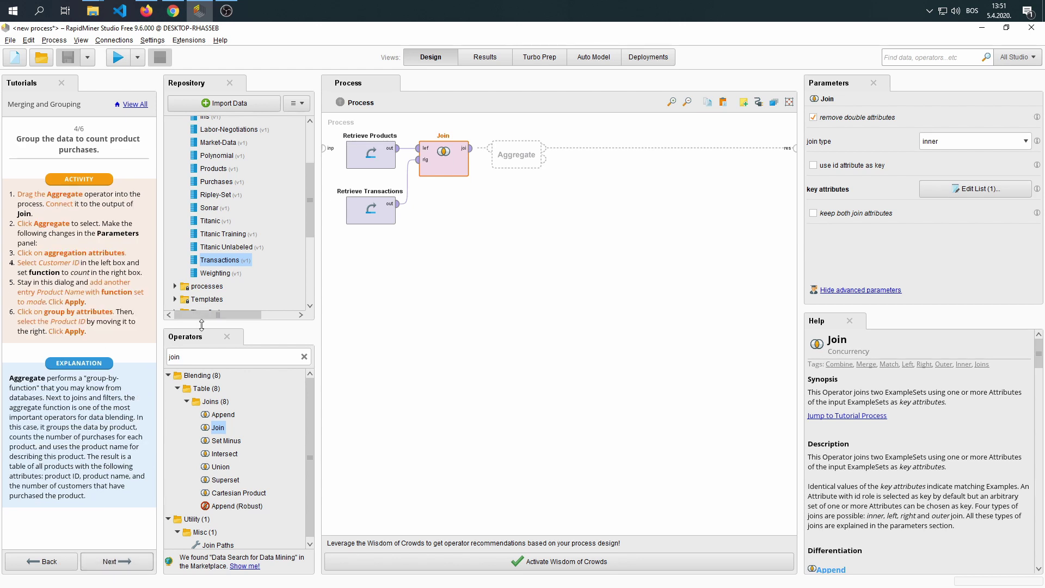
# - Place an Aggregate operator found by searching 'aggregate' and connect the Join output to it
pyautogui.click(206, 356)
pyautogui.hotkey('ctrl', 'a')
pyautogui.write('aggregate')
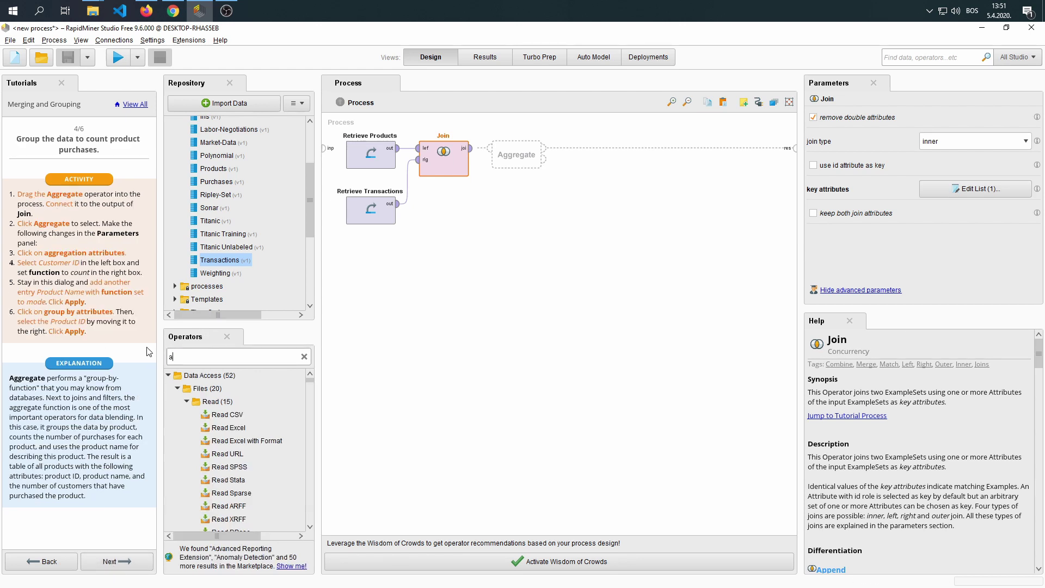
pyautogui.click(226, 454)
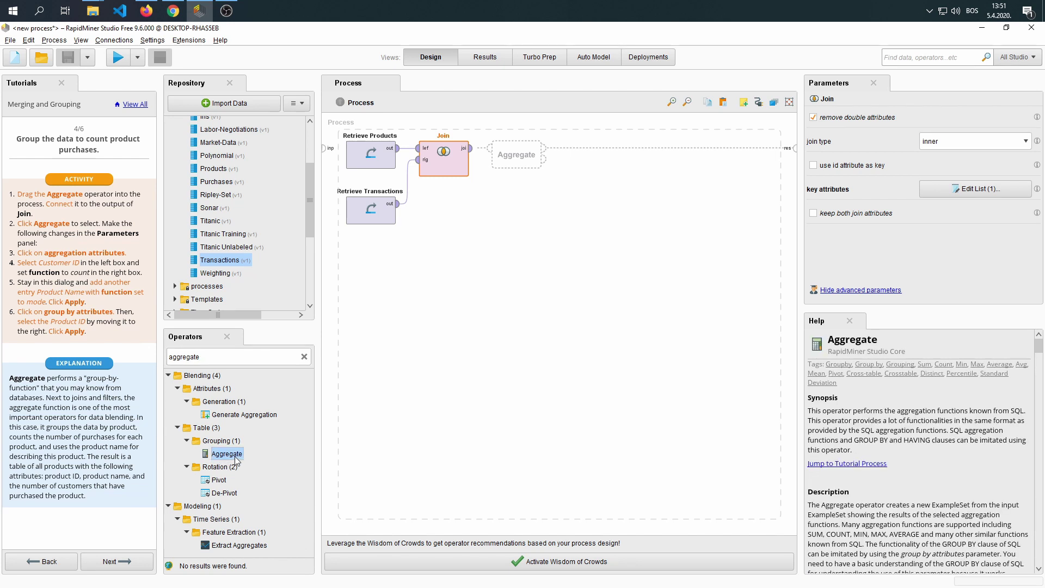
pyautogui.moveTo(228, 458); pyautogui.dragTo(491, 149)
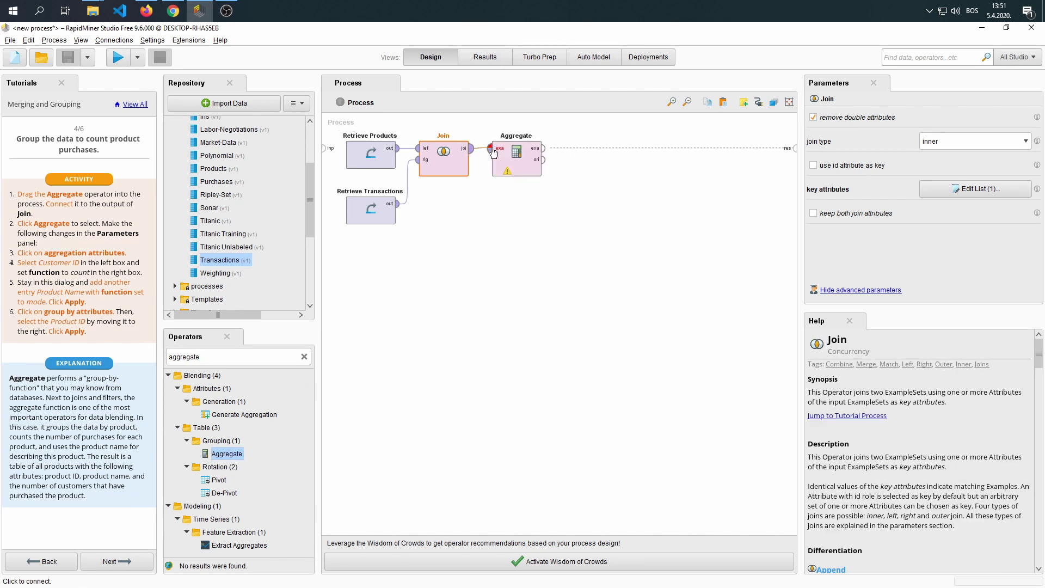
pyautogui.click(520, 158)
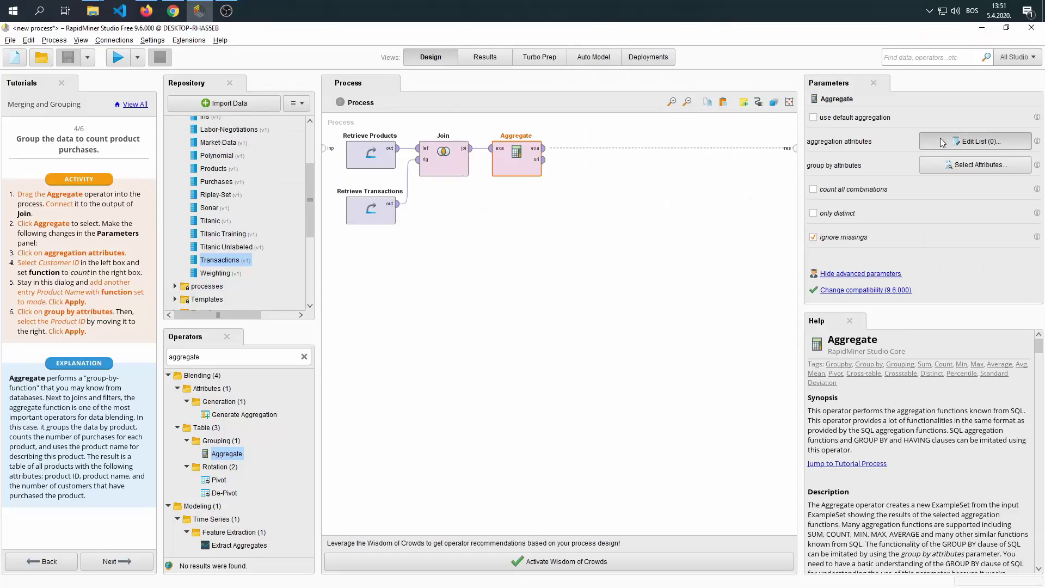
# - Add an aggregation entry that counts Customer ID
pyautogui.click(800, 194)
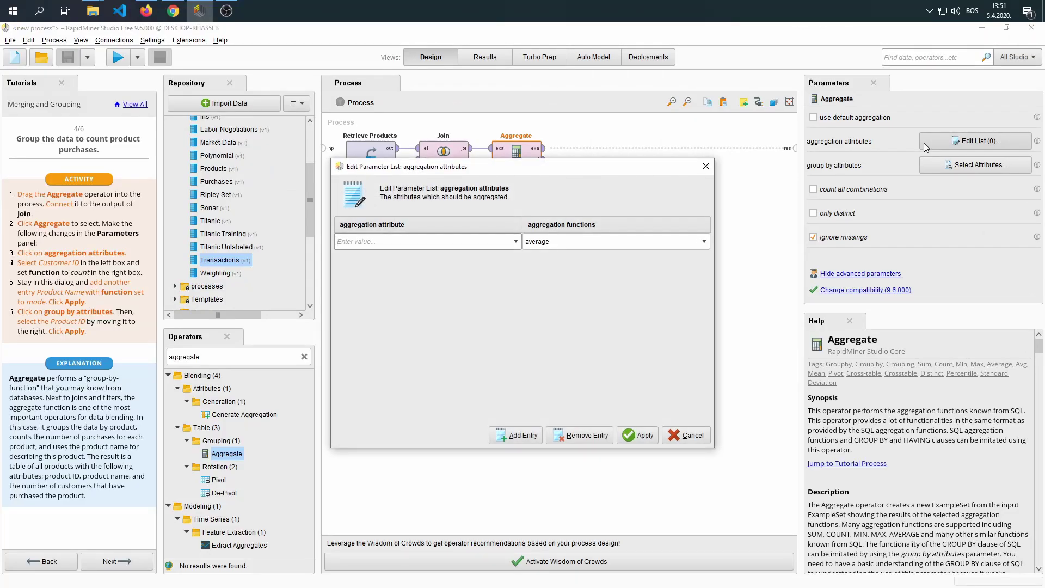
pyautogui.click(516, 241)
pyautogui.click(478, 267)
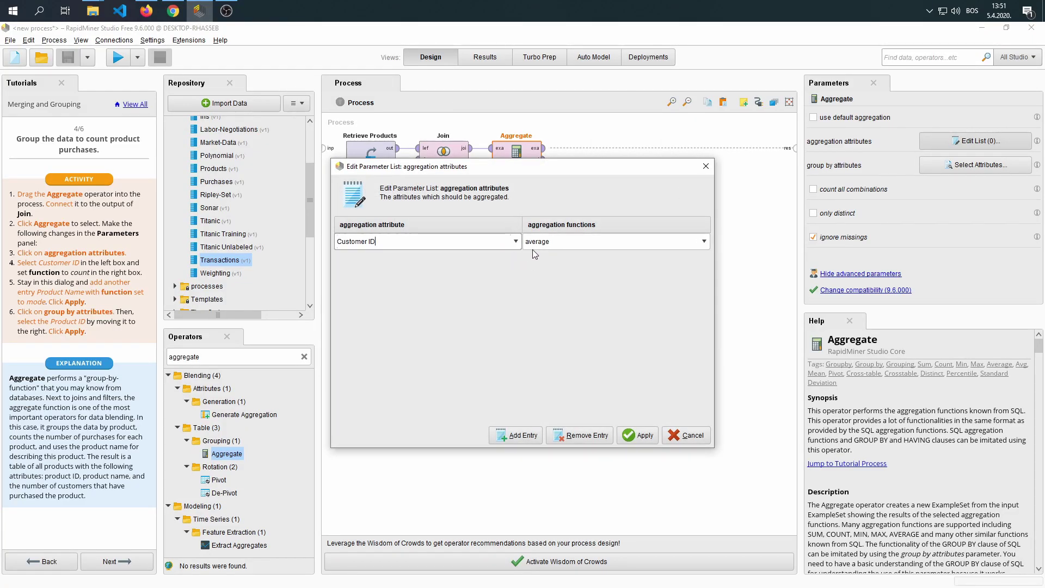
pyautogui.click(610, 246)
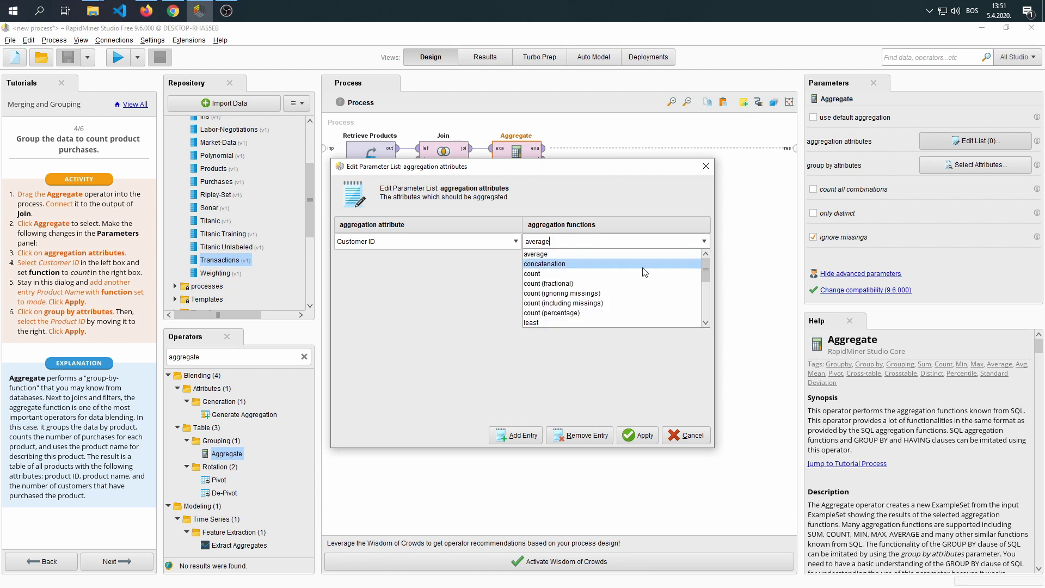
pyautogui.click(547, 271)
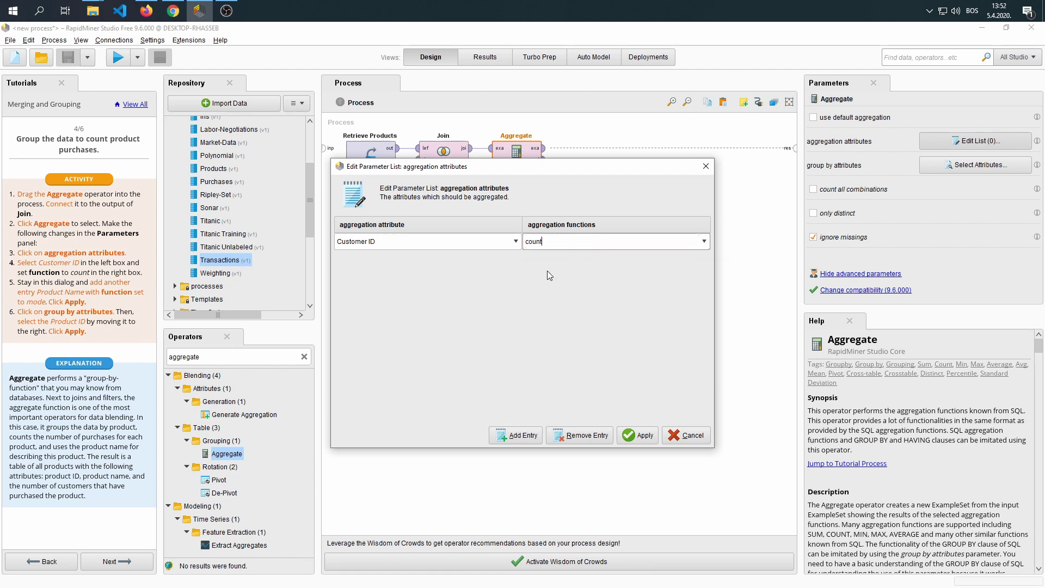
# - Add a second entry taking the mode of Product Name and apply the list
pyautogui.click(520, 436)
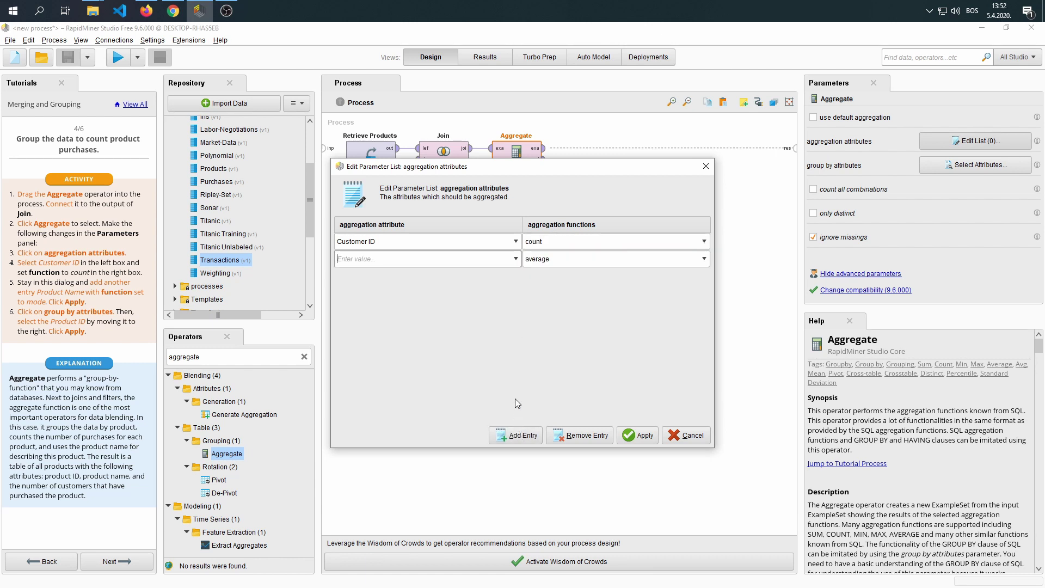
pyautogui.click(515, 259)
pyautogui.click(370, 316)
pyautogui.click(704, 259)
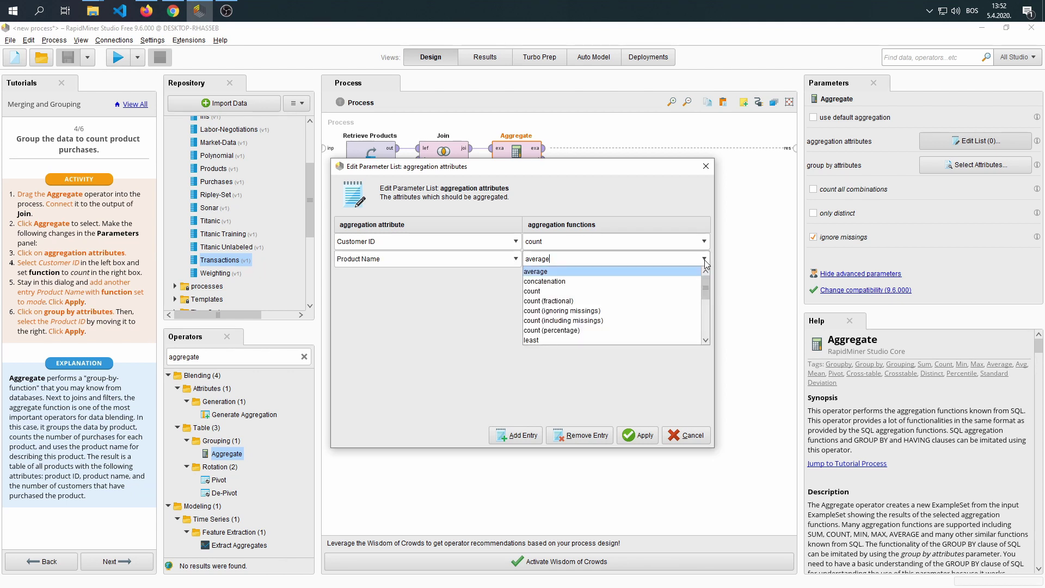
pyautogui.scroll(-2, 621, 325)
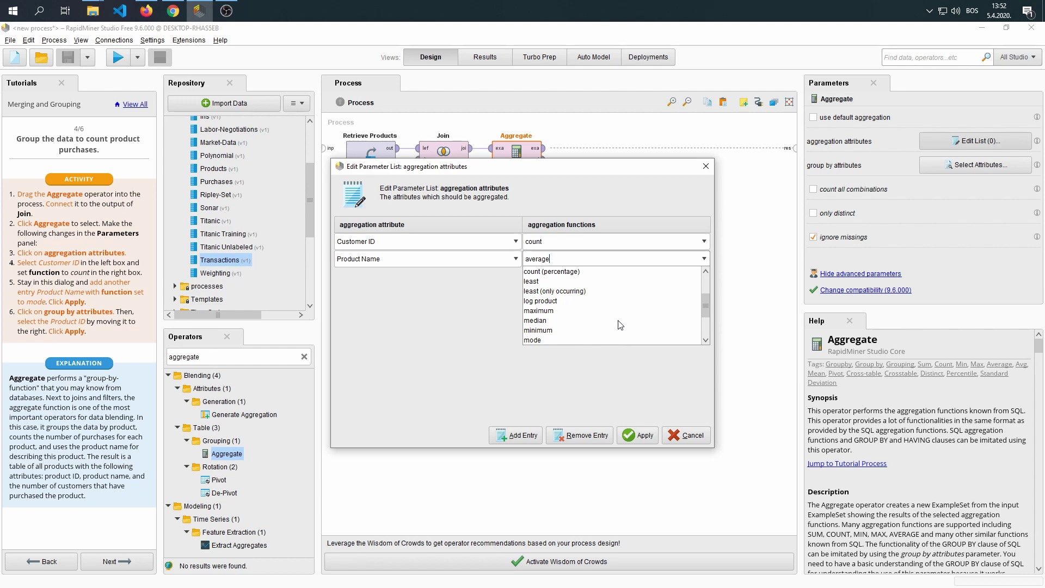
pyautogui.click(621, 340)
pyautogui.click(639, 436)
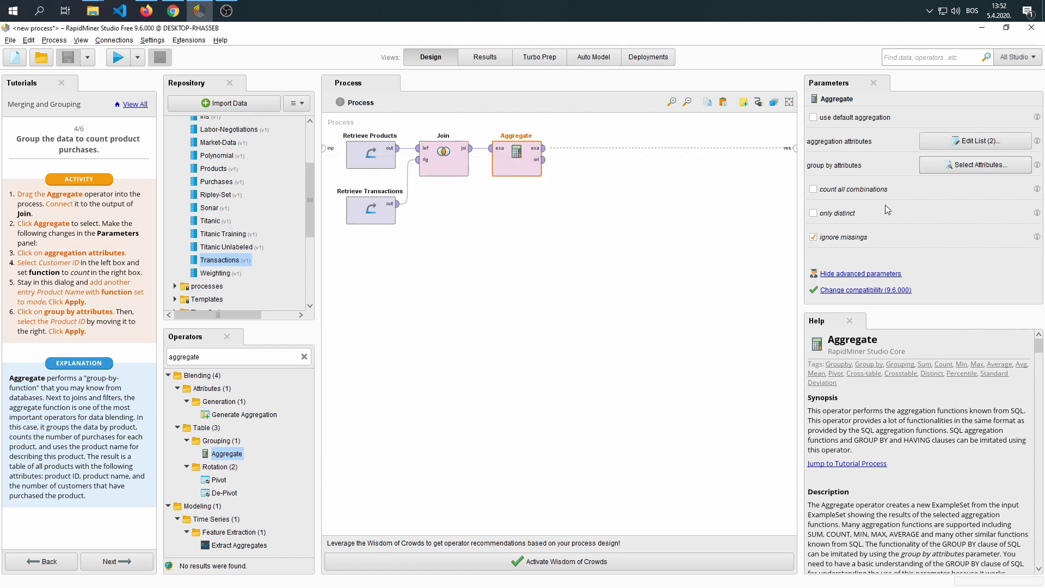
# - Set Product ID as the Aggregate's group-by attribute and advance the tutorial
pyautogui.click(977, 167)
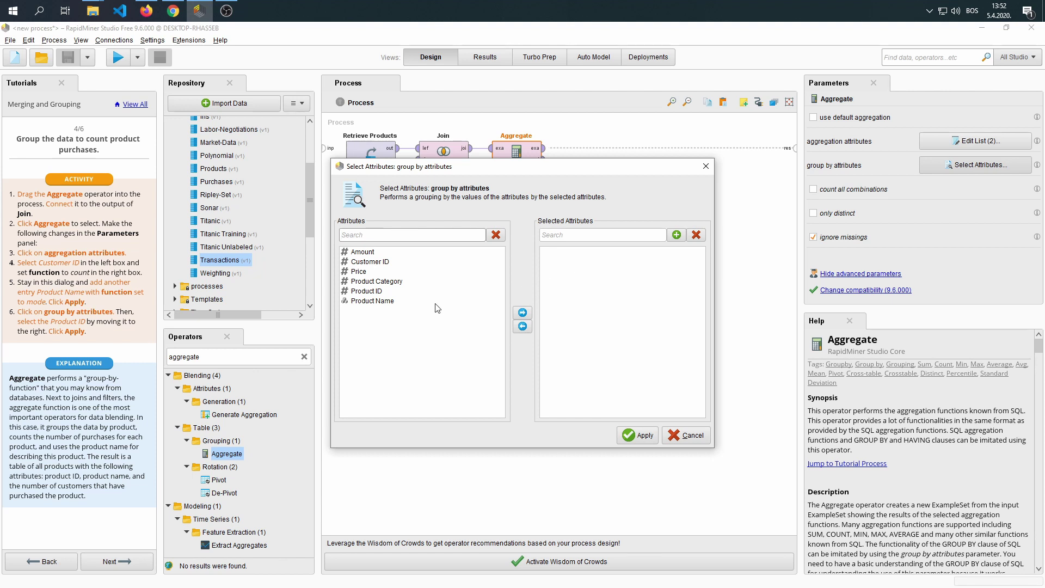
pyautogui.click(379, 291)
pyautogui.click(522, 312)
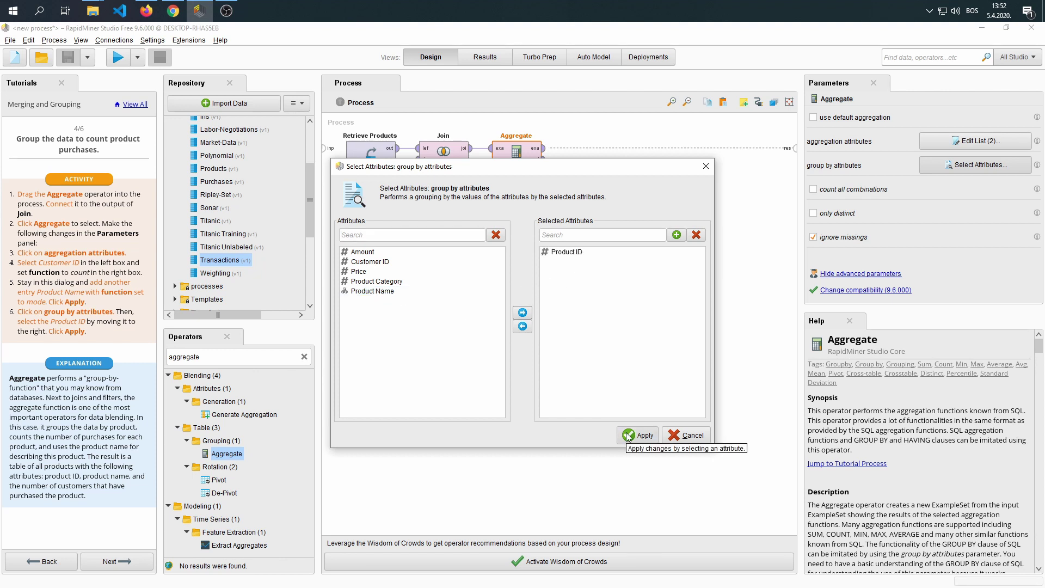
pyautogui.click(629, 435)
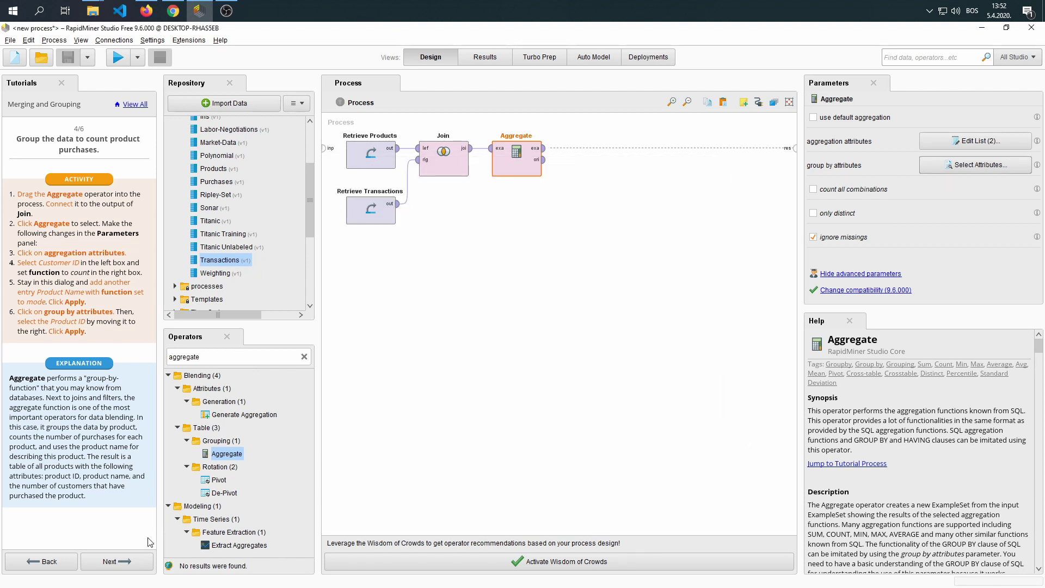
pyautogui.click(125, 561)
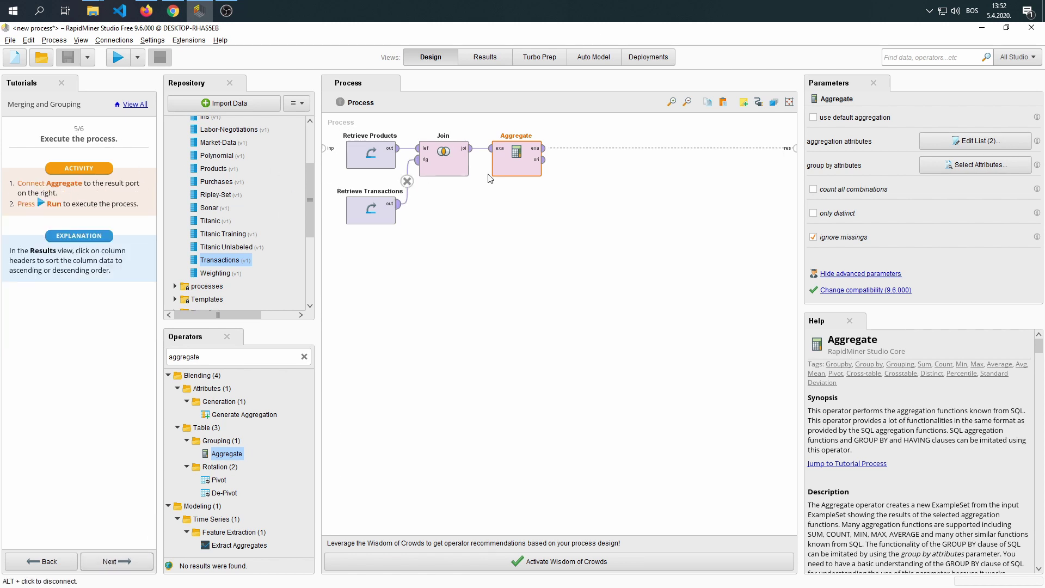
# - Connect the Aggregate output to the process result and run the process
pyautogui.click(543, 148)
pyautogui.click(791, 152)
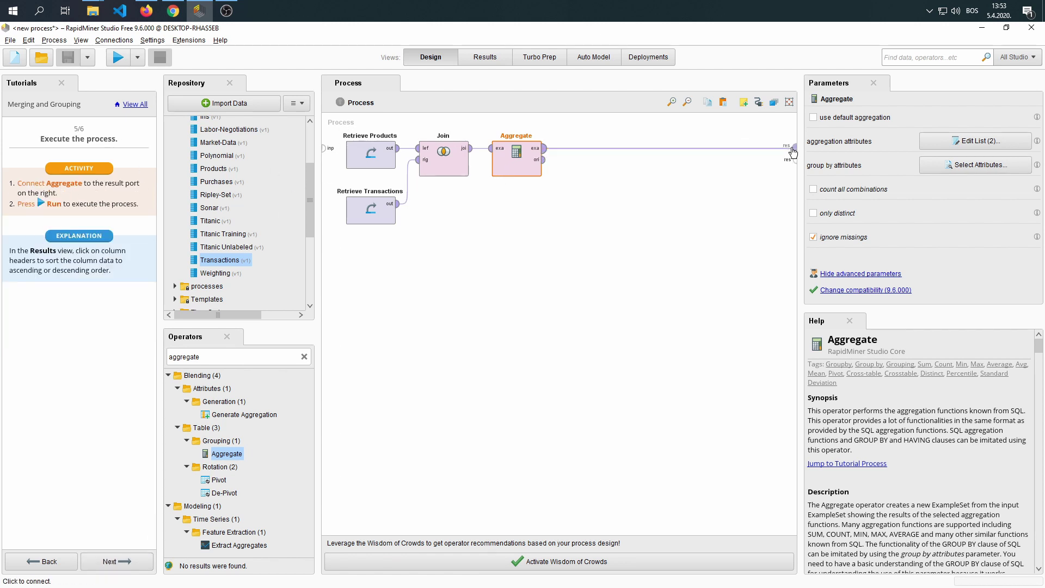
pyautogui.click(117, 58)
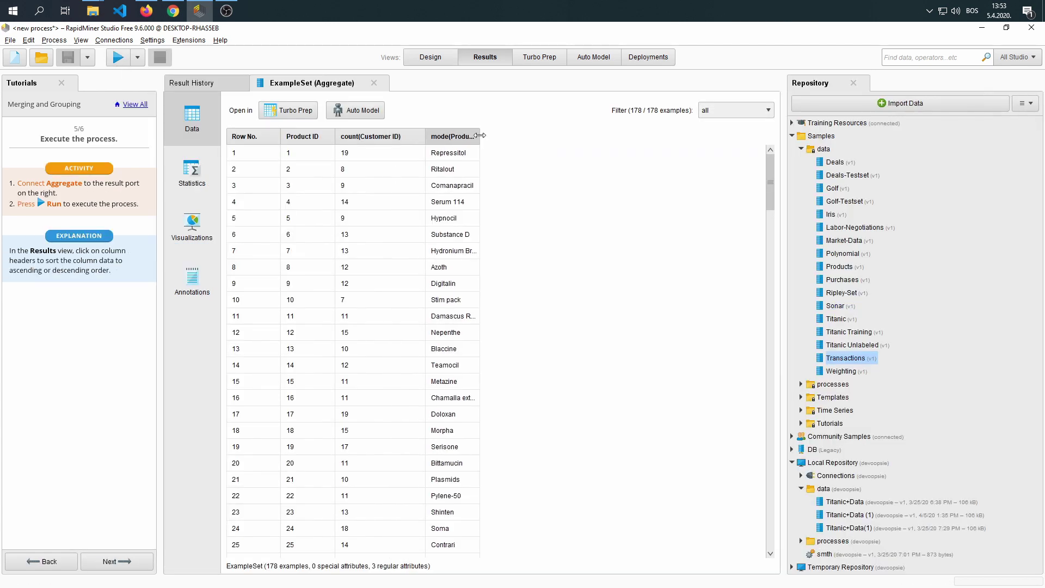
# - Widen the mode(Product Name) column and try sorting by Product ID and by product name
pyautogui.moveTo(480, 141); pyautogui.dragTo(563, 141)
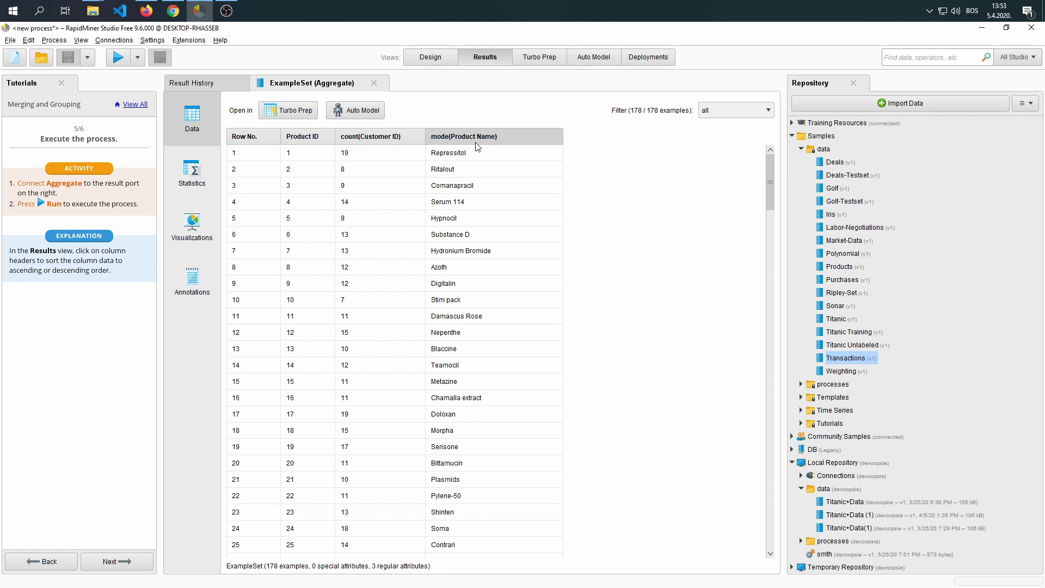
pyautogui.click(117, 561)
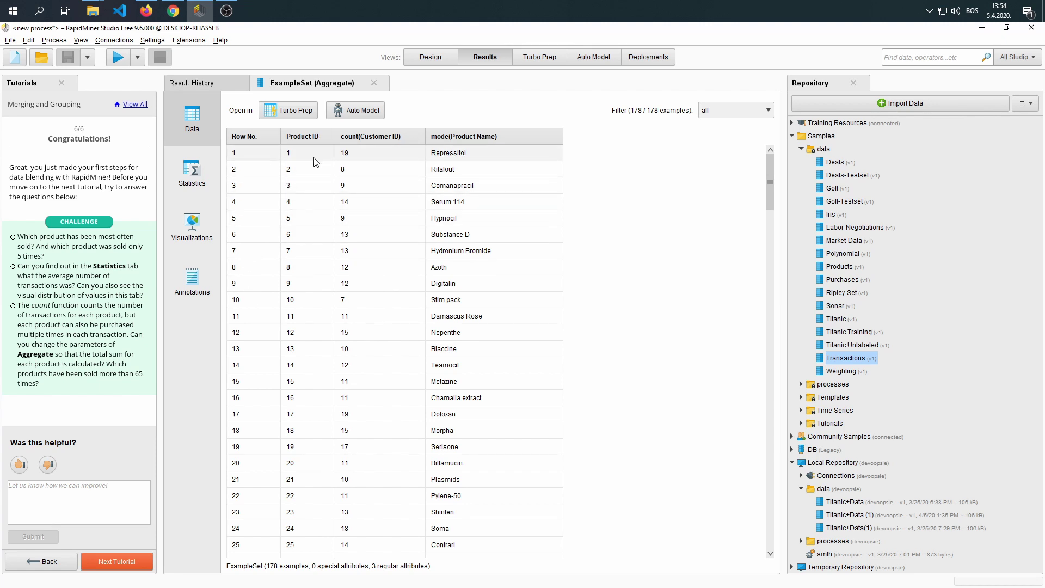
pyautogui.click(454, 157)
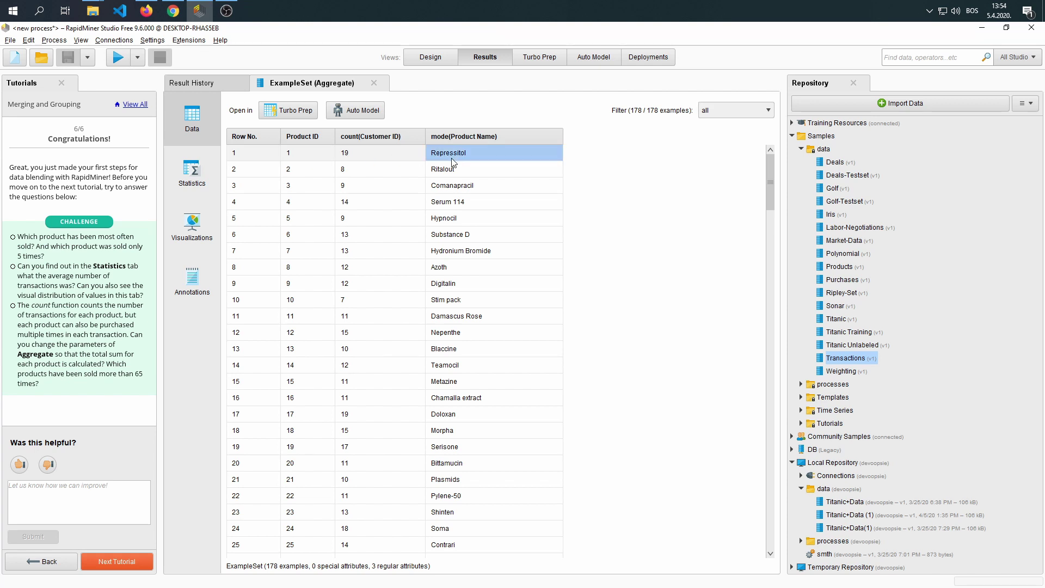
pyautogui.click(303, 140)
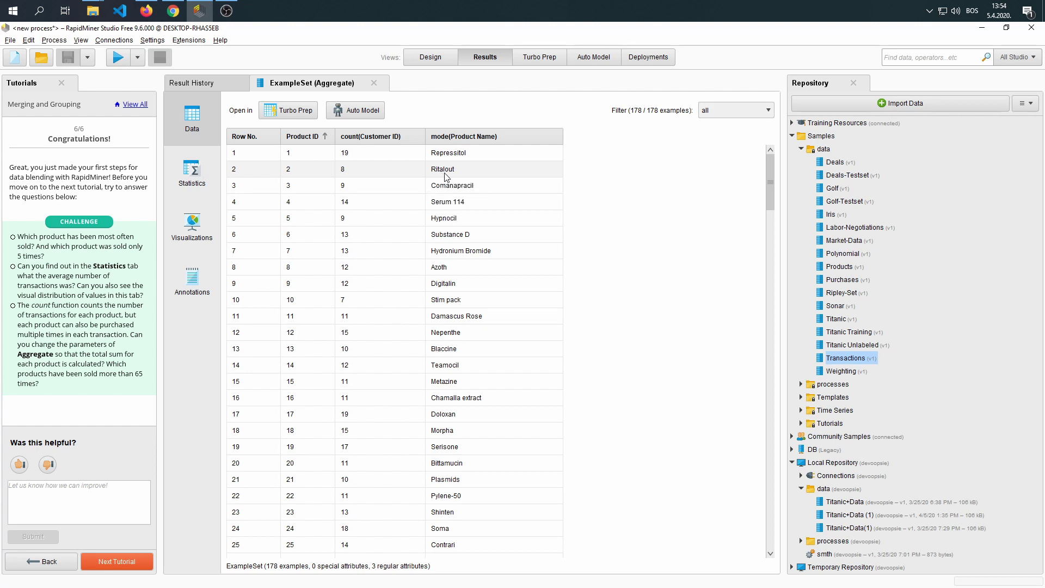
pyautogui.click(456, 267)
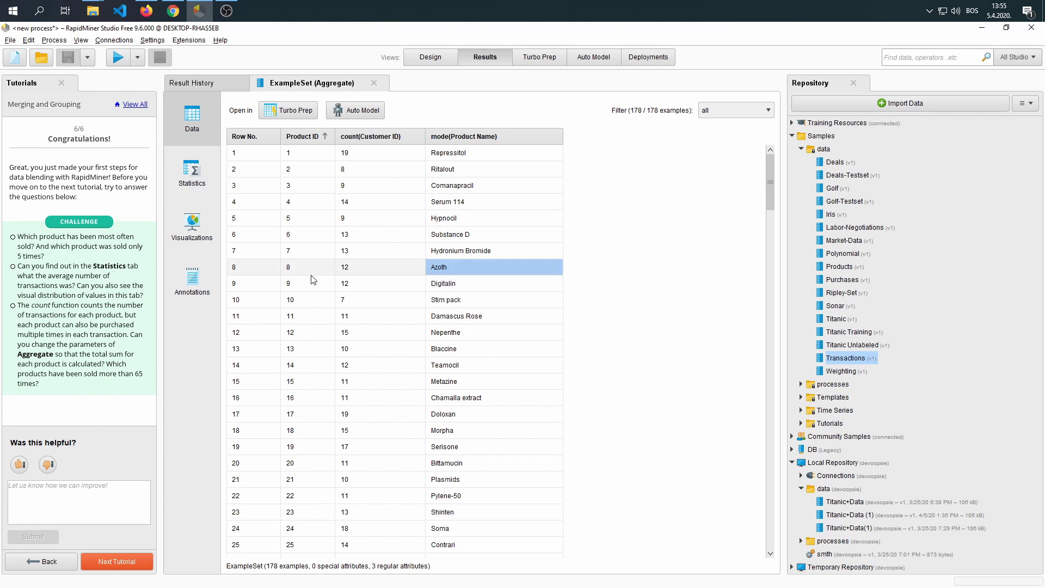
pyautogui.click(316, 137)
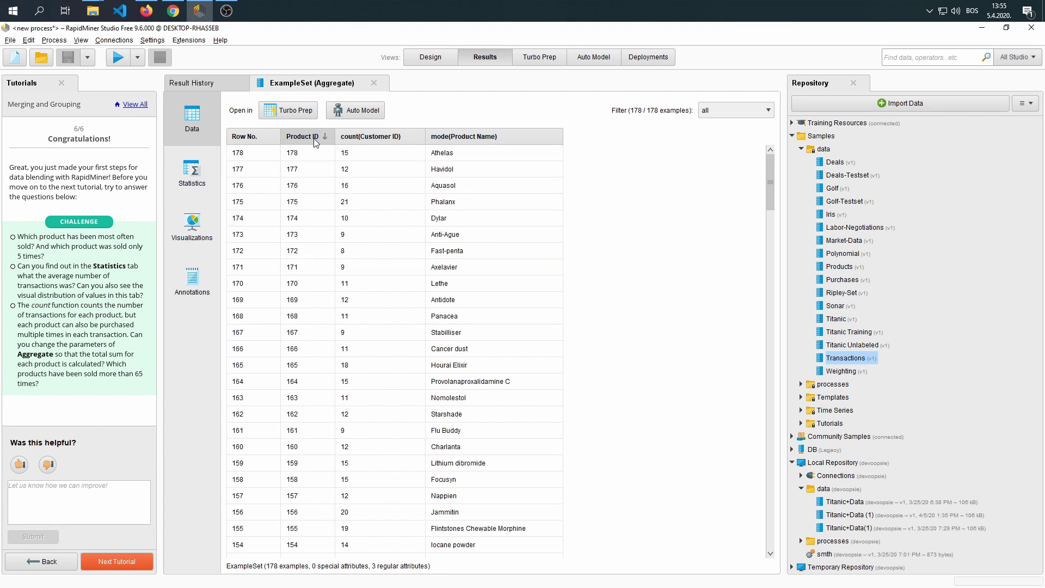
pyautogui.click(316, 137)
pyautogui.click(447, 137)
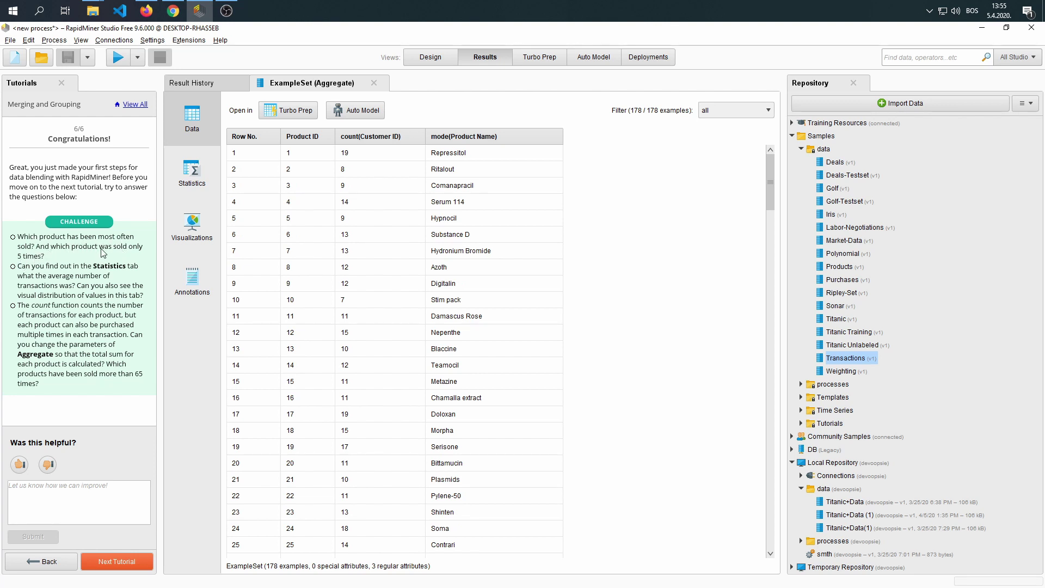
# - Sort by count(Customer ID) descending, checking top product Athsat and Bacta with count 5
pyautogui.click(381, 137)
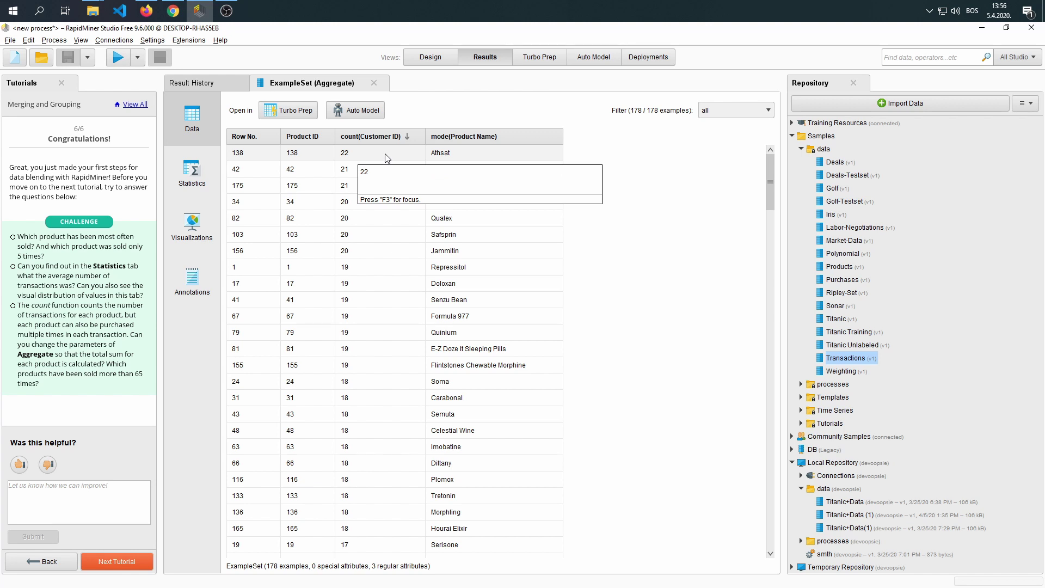
pyautogui.click(449, 157)
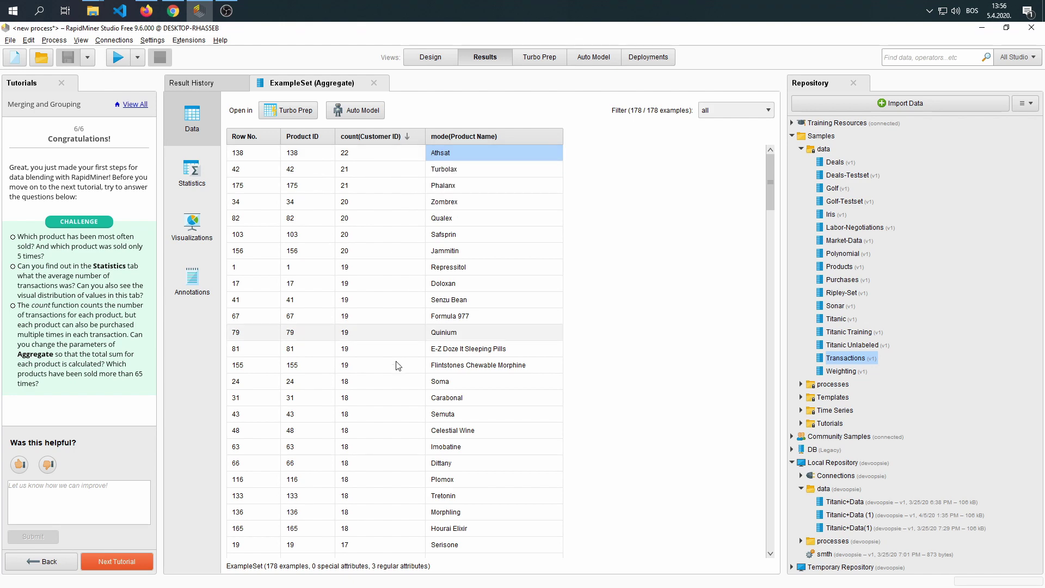
pyautogui.scroll(-17, 380, 376)
pyautogui.scroll(-20, 380, 388)
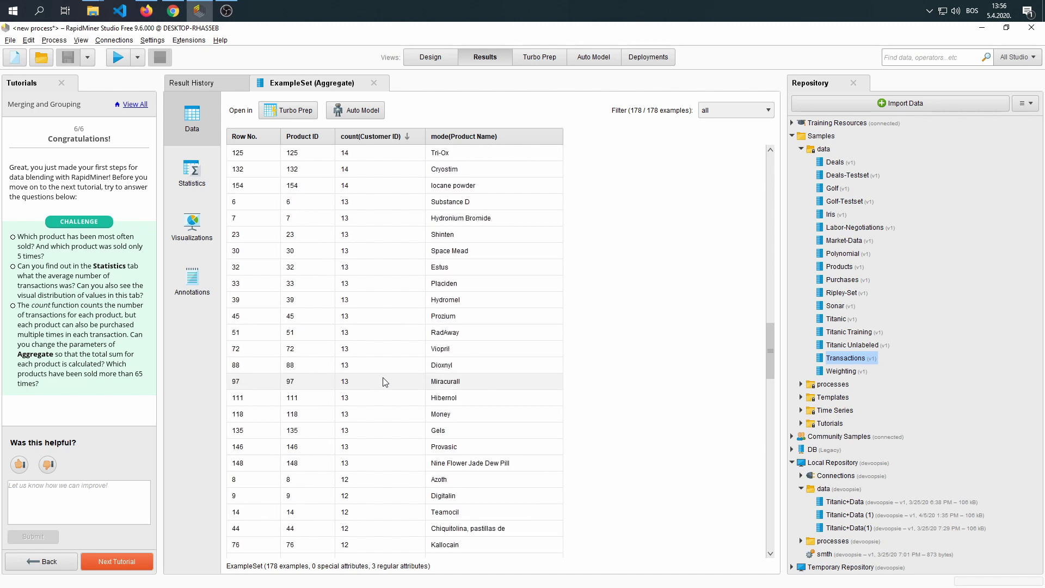
pyautogui.scroll(-2, 399, 380)
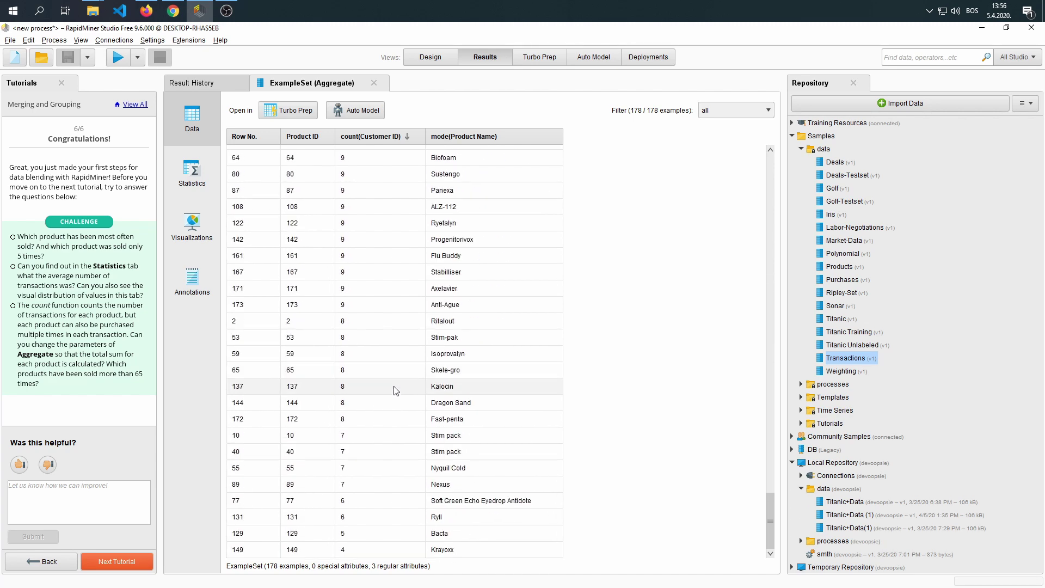
pyautogui.click(441, 534)
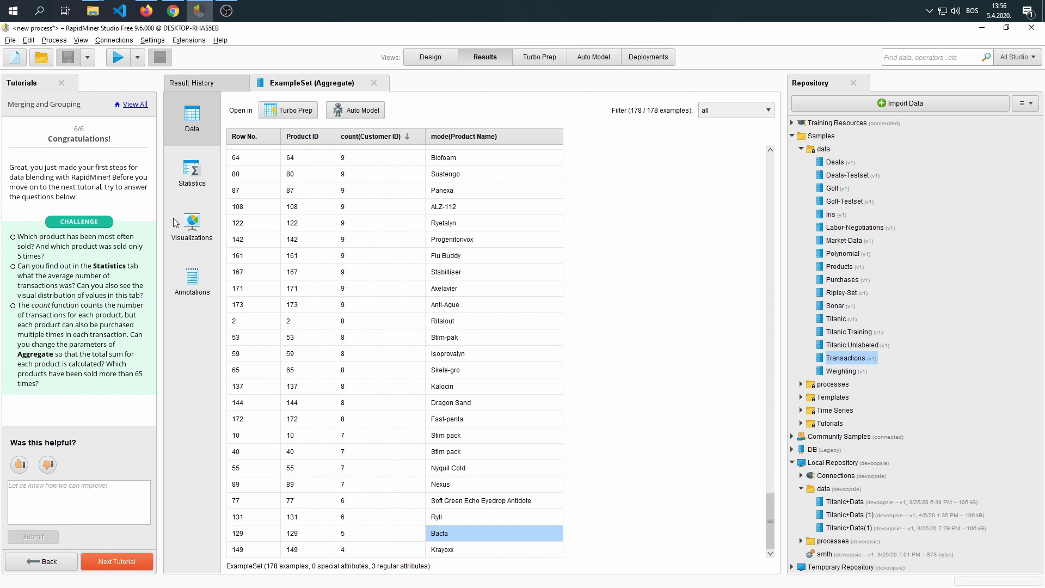
# - Open the Statistics view and expand count(Customer ID) to show its histogram
pyautogui.click(195, 184)
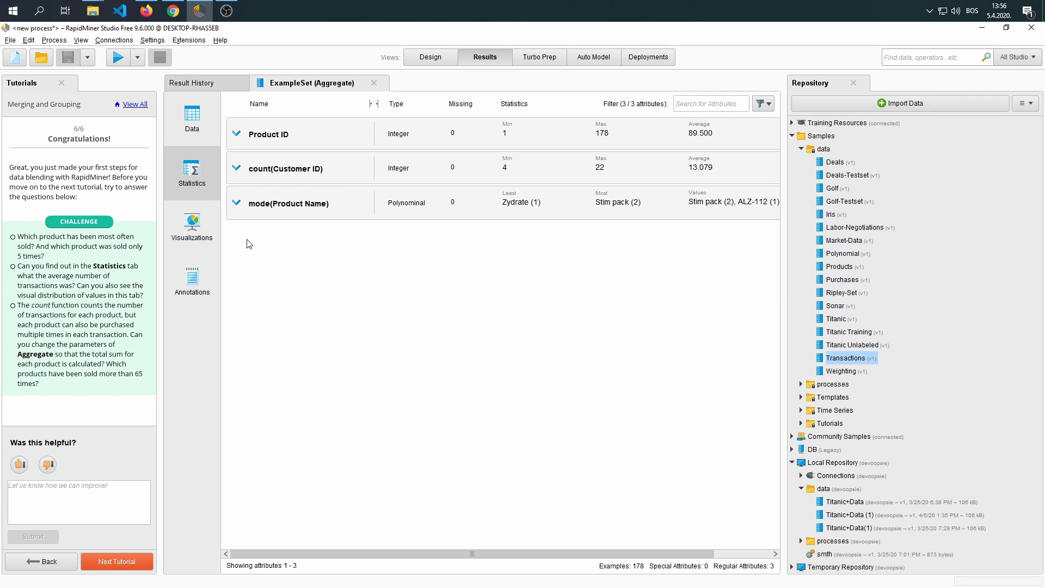
pyautogui.click(237, 170)
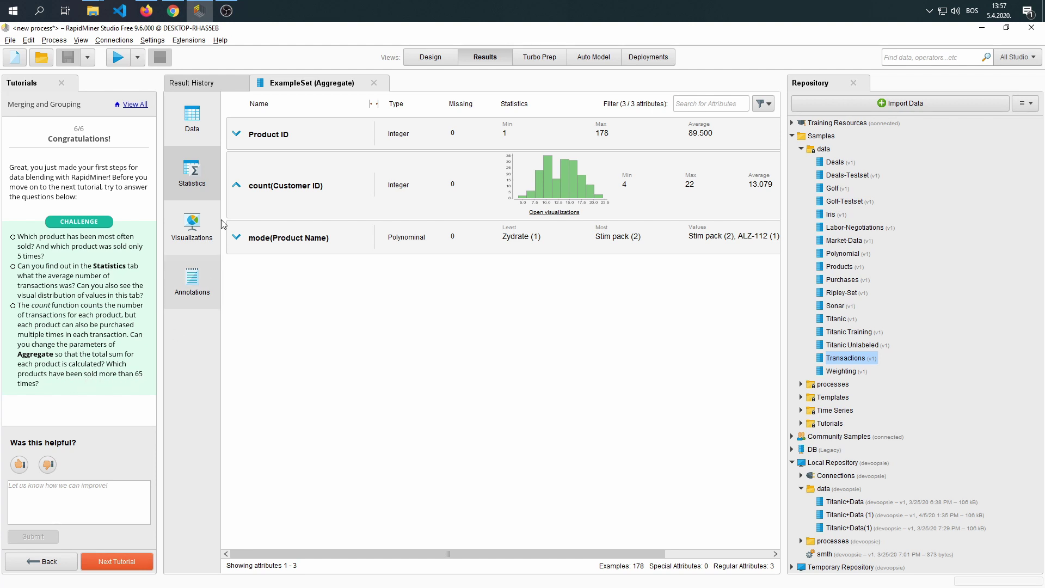
# - Duplicate the Retrieve Transactions operator and move the copy near the result ports
pyautogui.click(431, 59)
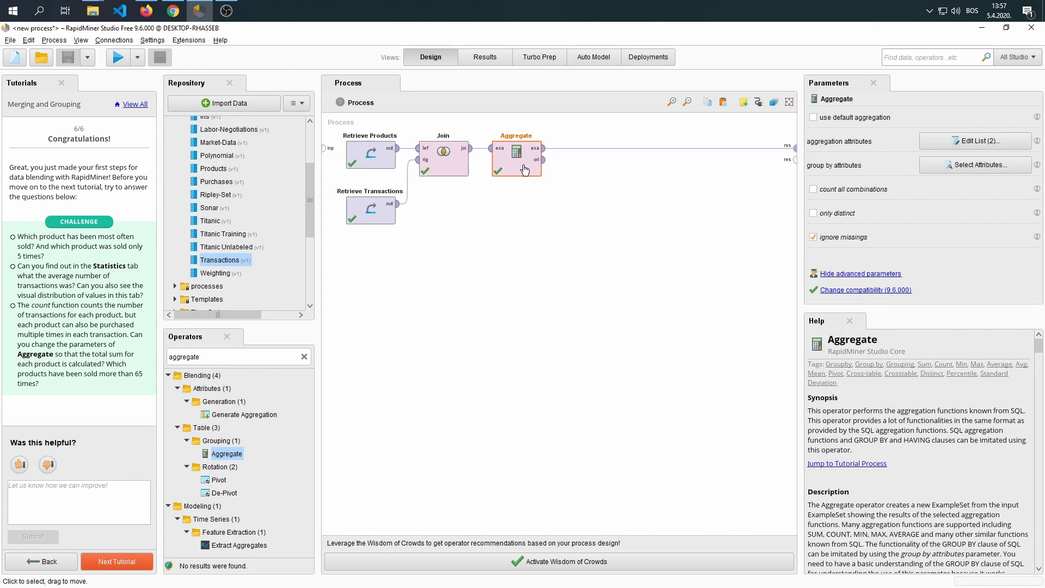
pyautogui.doubleClick(524, 170)
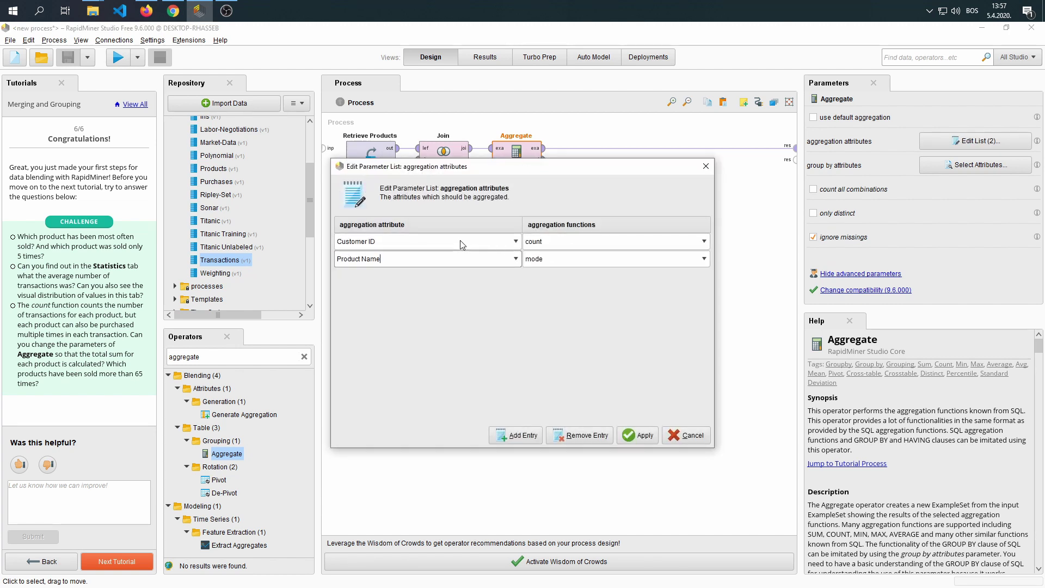
pyautogui.press('Escape')
pyautogui.moveTo(343, 242); pyautogui.dragTo(401, 137)
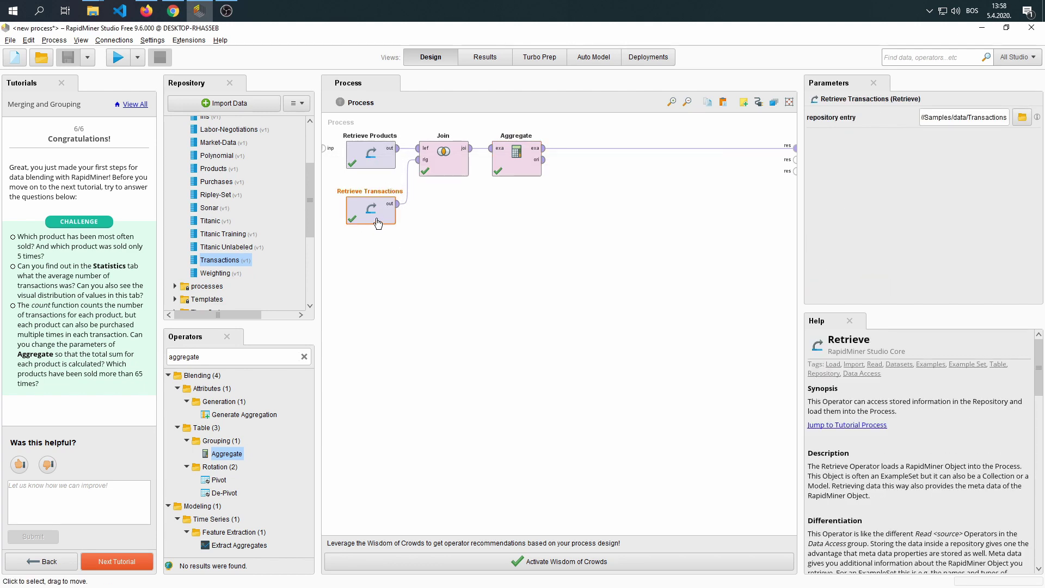
pyautogui.hotkey('ctrl', 'c')
pyautogui.hotkey('ctrl', 'v')
pyautogui.moveTo(378, 222); pyautogui.dragTo(795, 160)
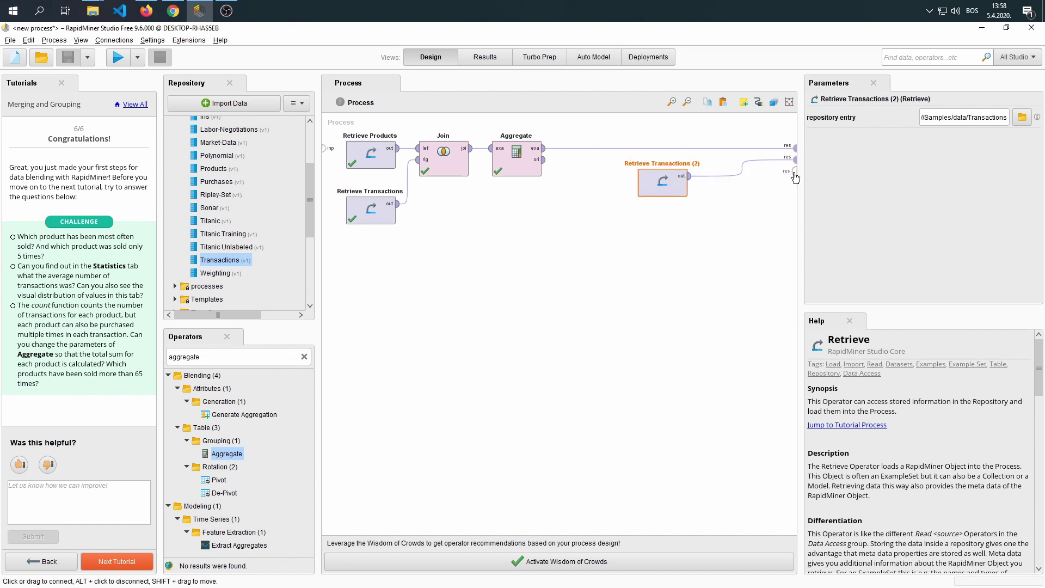
# - Rename the copy to TransactionsTable and run the process
pyautogui.doubleClick(655, 163)
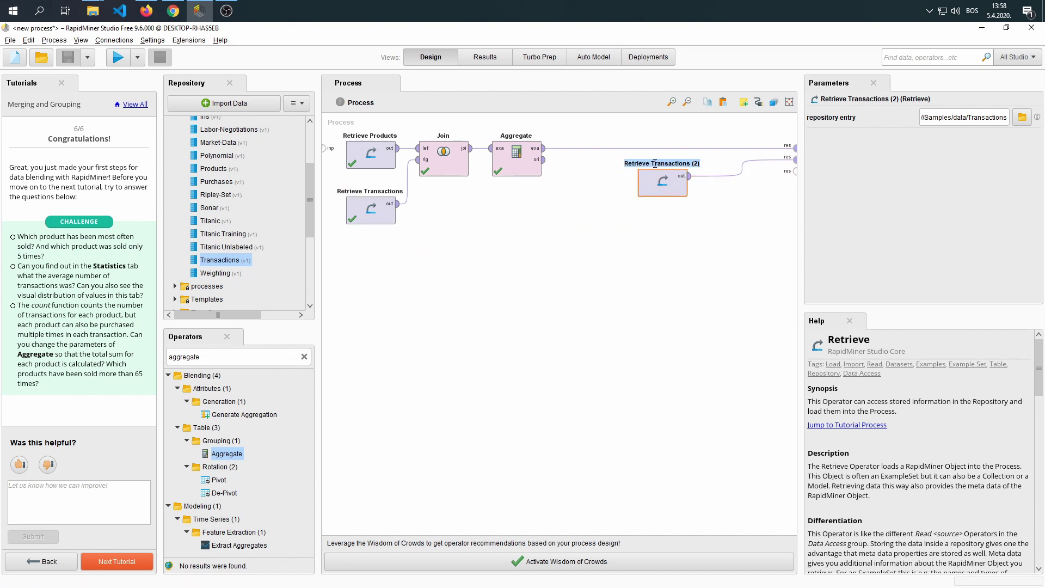
pyautogui.write('Transac')
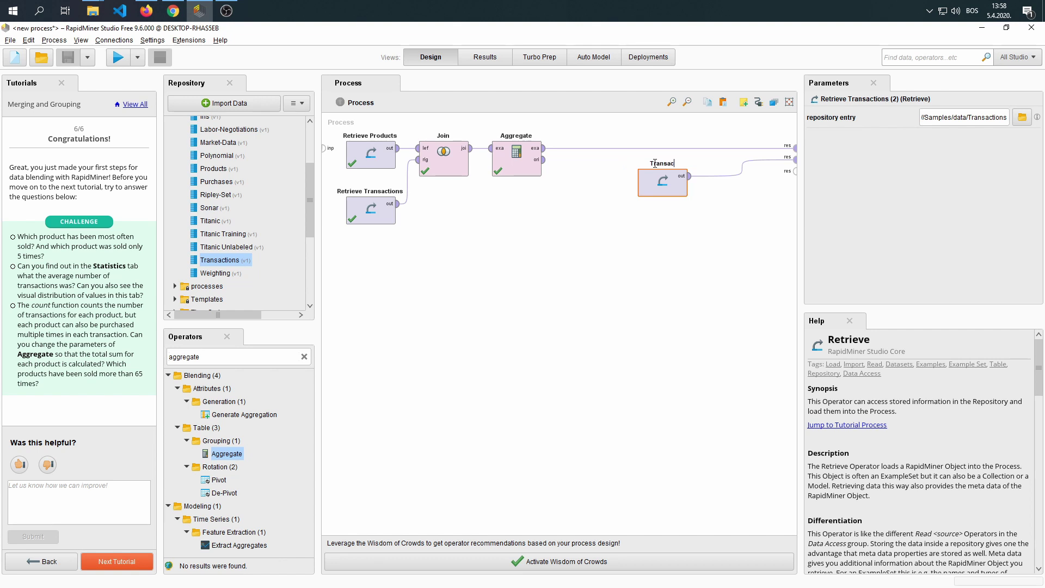
pyautogui.write('tionsTable')
pyautogui.press('Return')
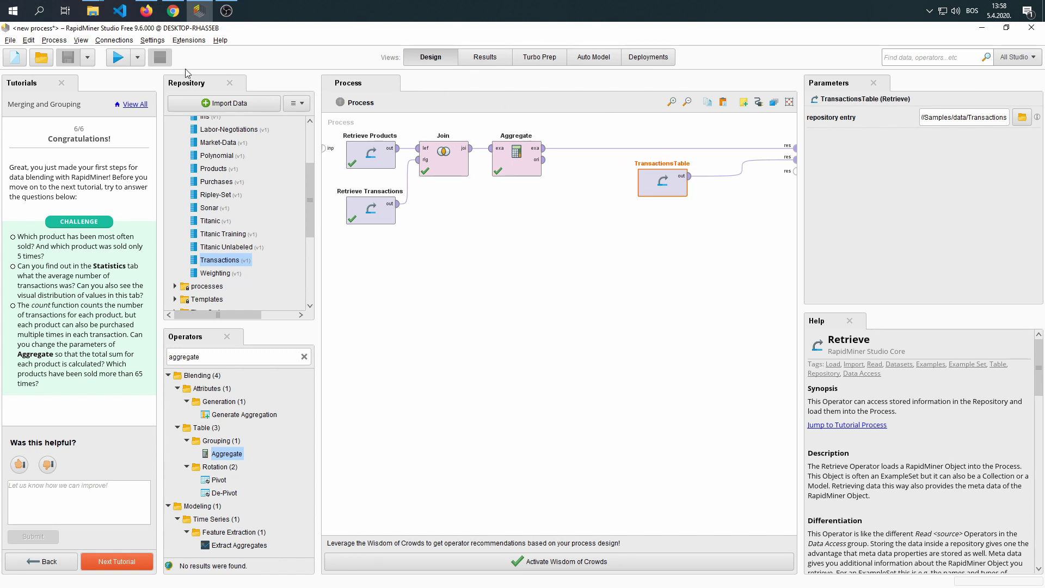
pyautogui.click(118, 57)
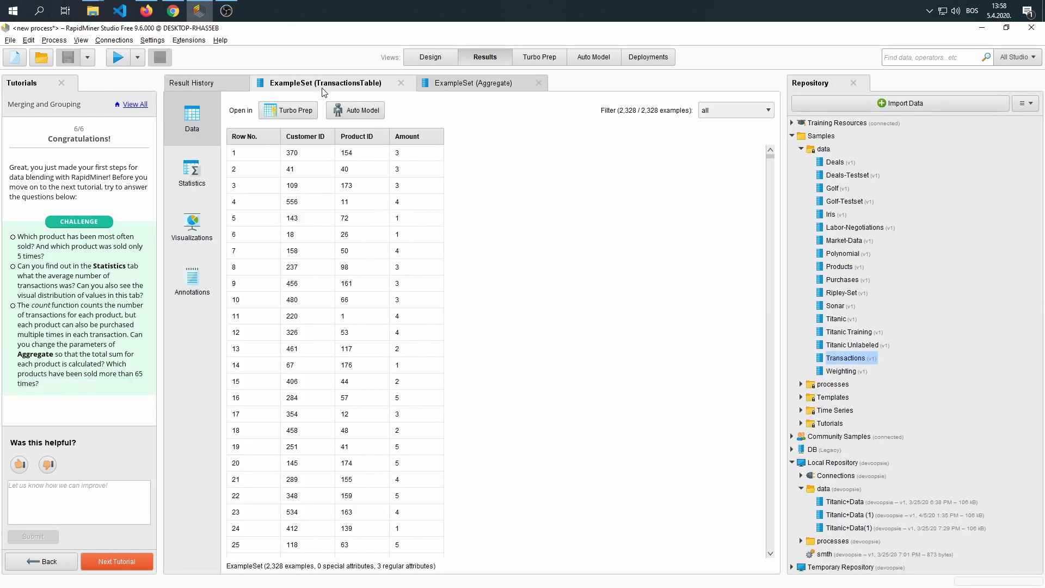
# - Try sorting by Customer ID, Row No. and Product ID, ending with Amount sorted descending
pyautogui.click(309, 138)
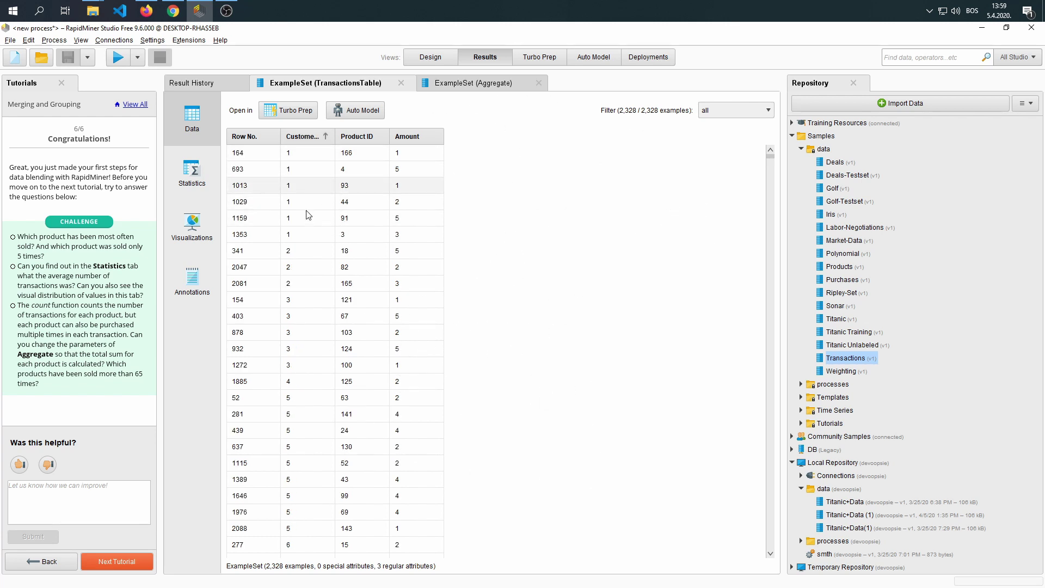
pyautogui.scroll(-10, 325, 236)
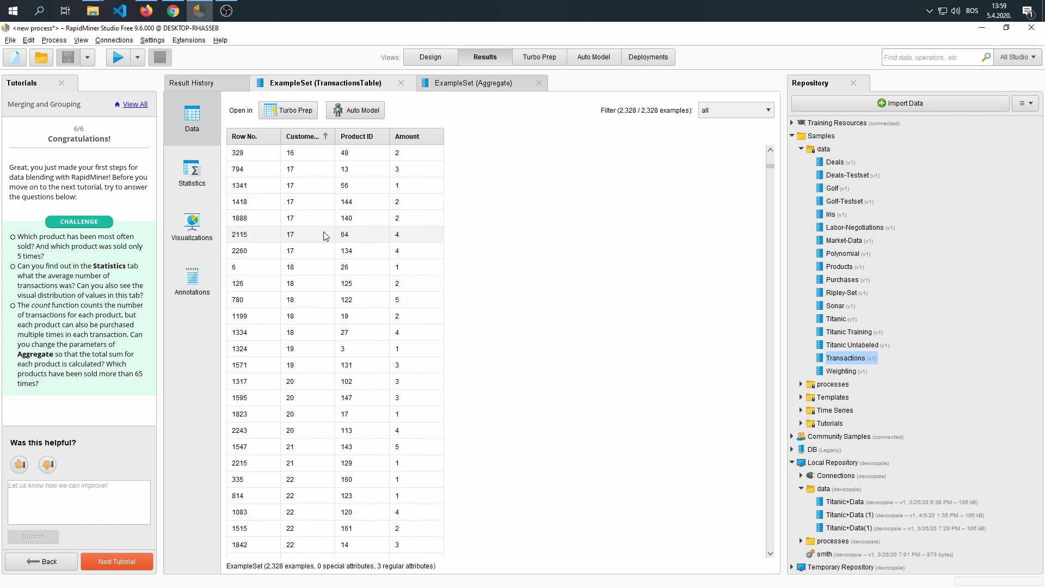
pyautogui.click(244, 136)
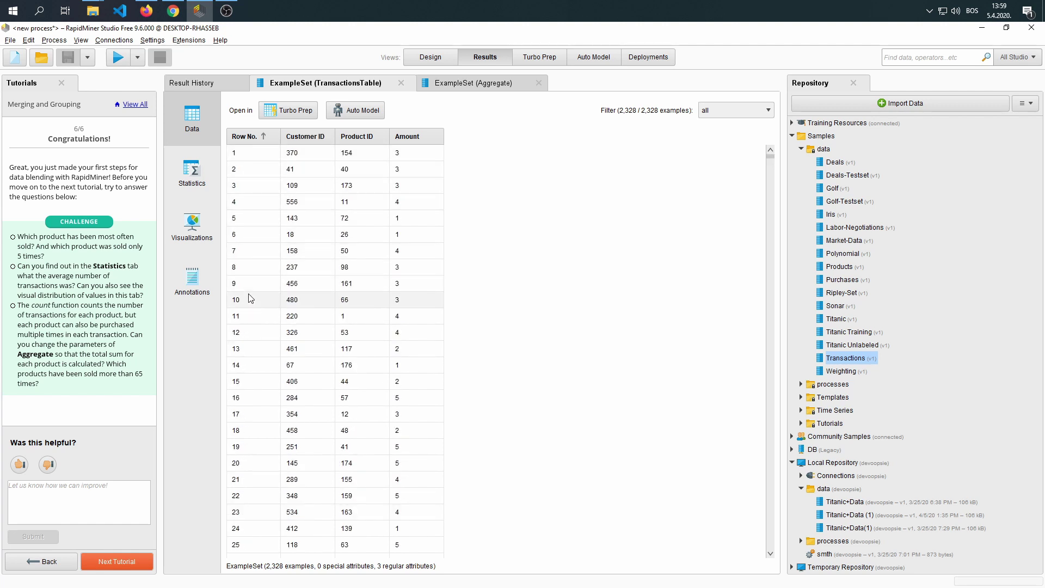
pyautogui.click(318, 137)
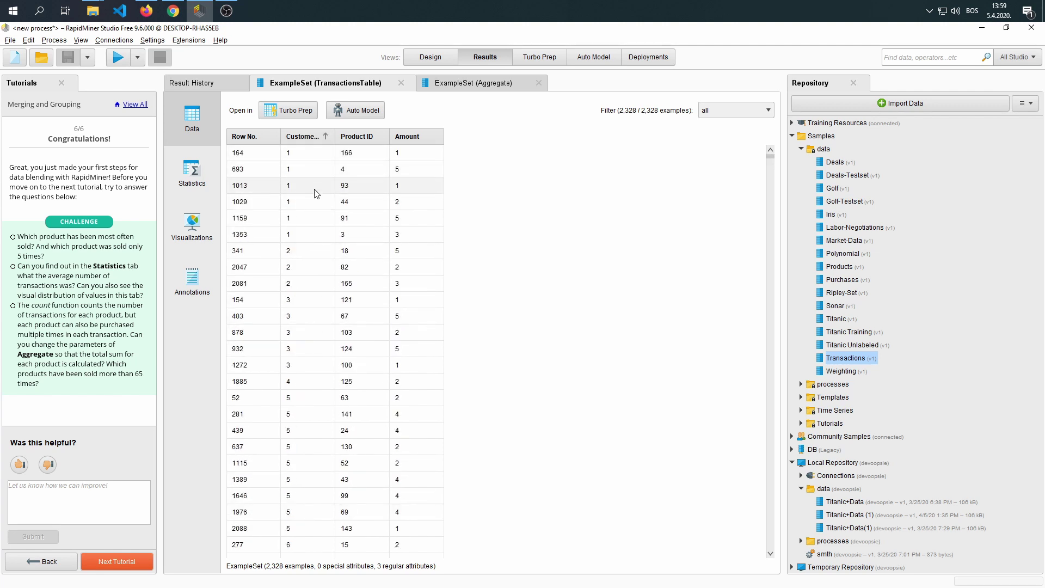
pyautogui.click(357, 136)
pyautogui.click(318, 136)
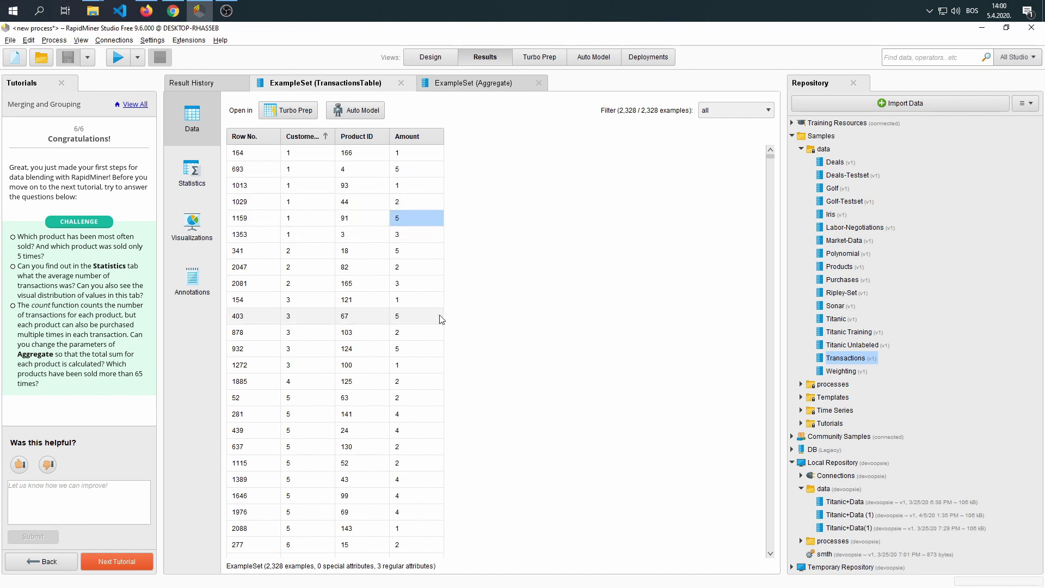
pyautogui.click(426, 136)
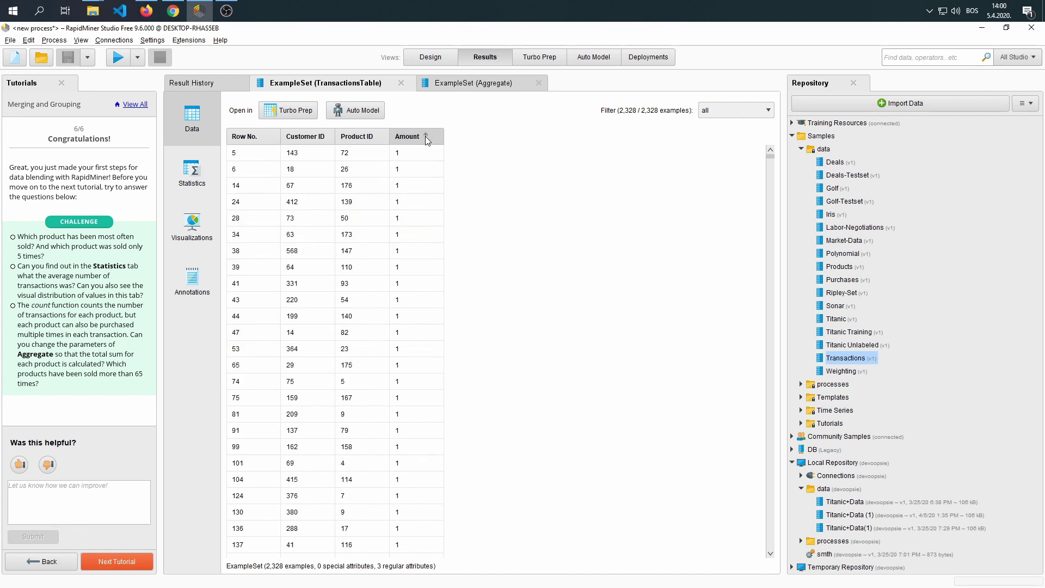
pyautogui.click(426, 136)
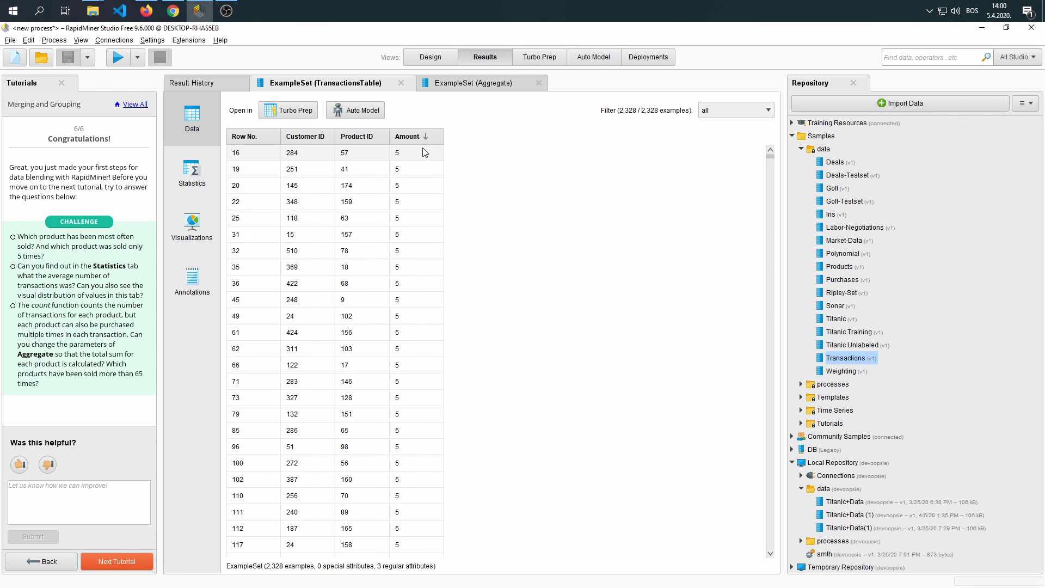
# - In the Aggregate operator, change the first aggregation row from Customer ID to Amount with sum
pyautogui.click(429, 57)
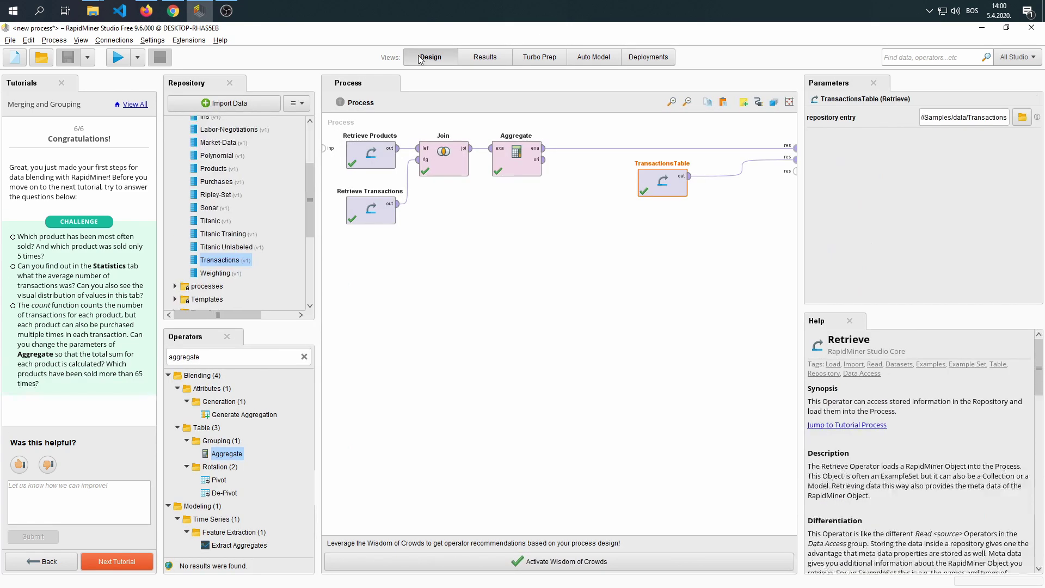
pyautogui.doubleClick(516, 166)
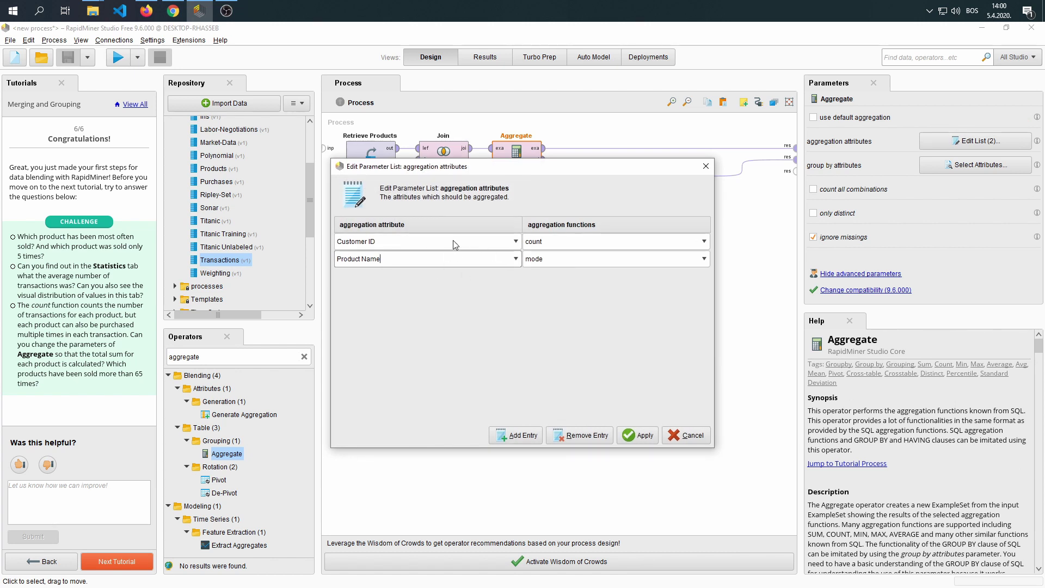
pyautogui.click(515, 241)
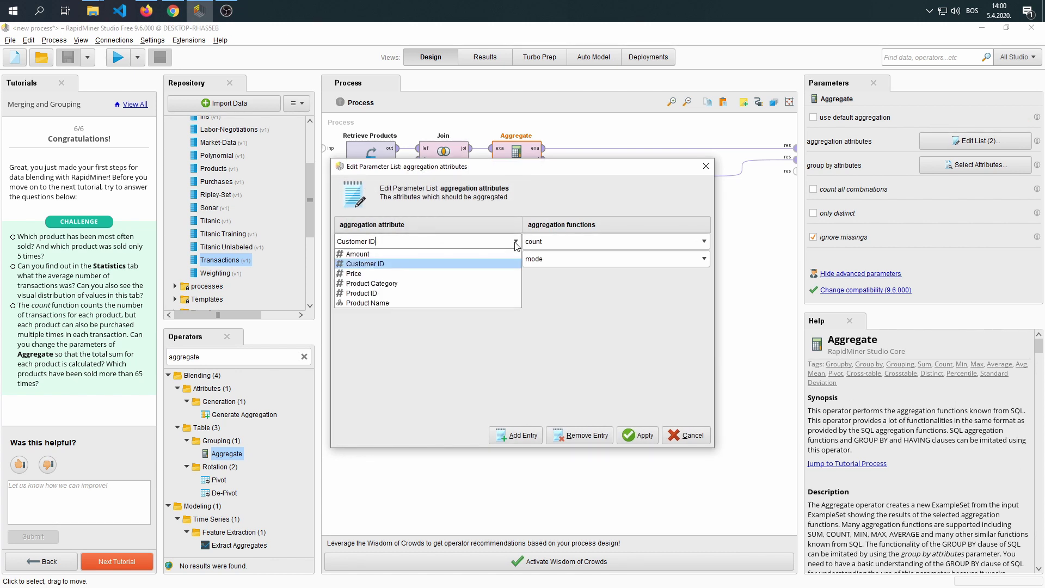
pyautogui.click(388, 254)
pyautogui.click(701, 243)
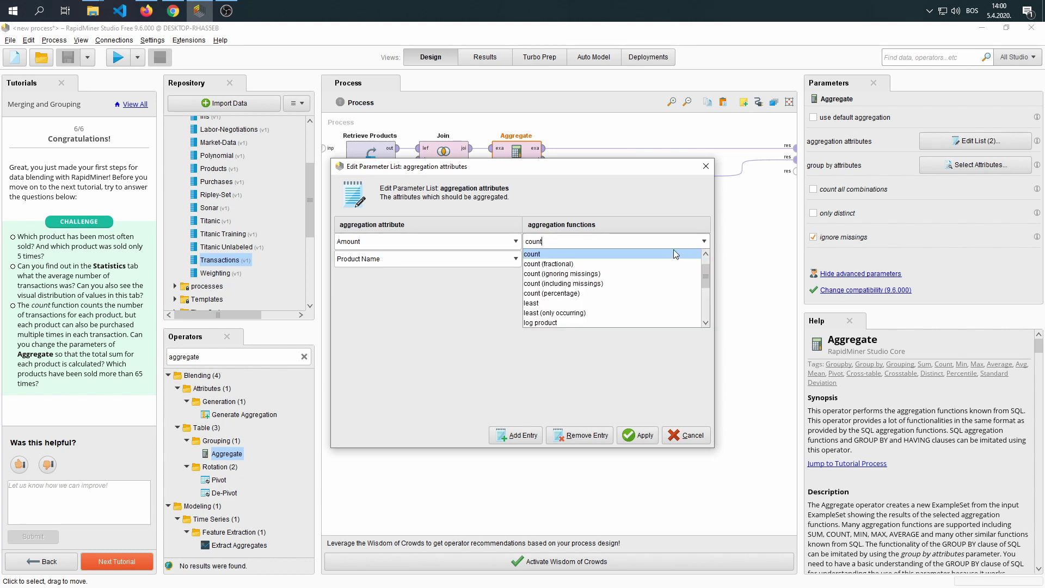
pyautogui.scroll(-2, 558, 313)
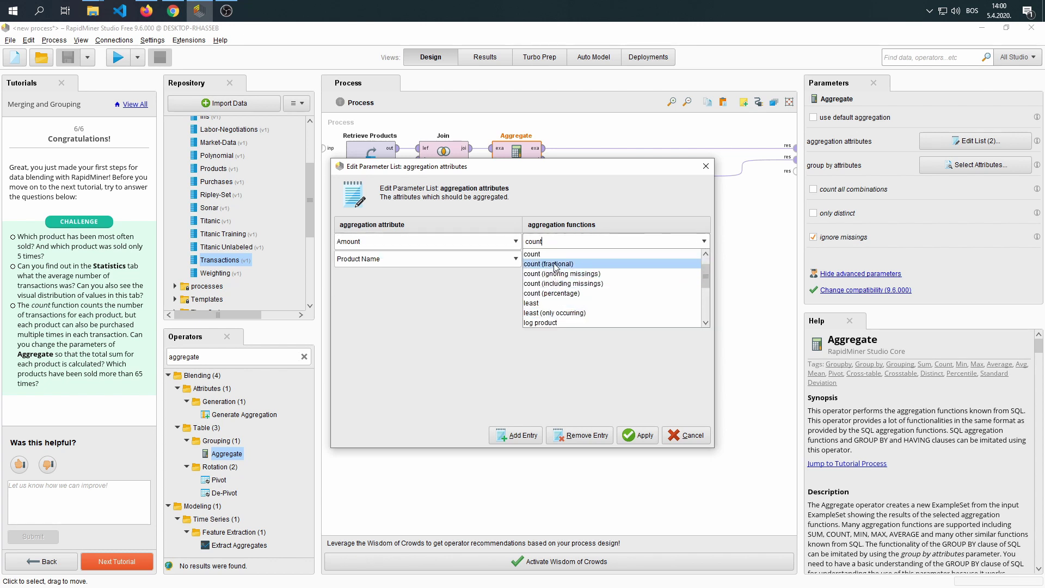
pyautogui.scroll(-2, 561, 307)
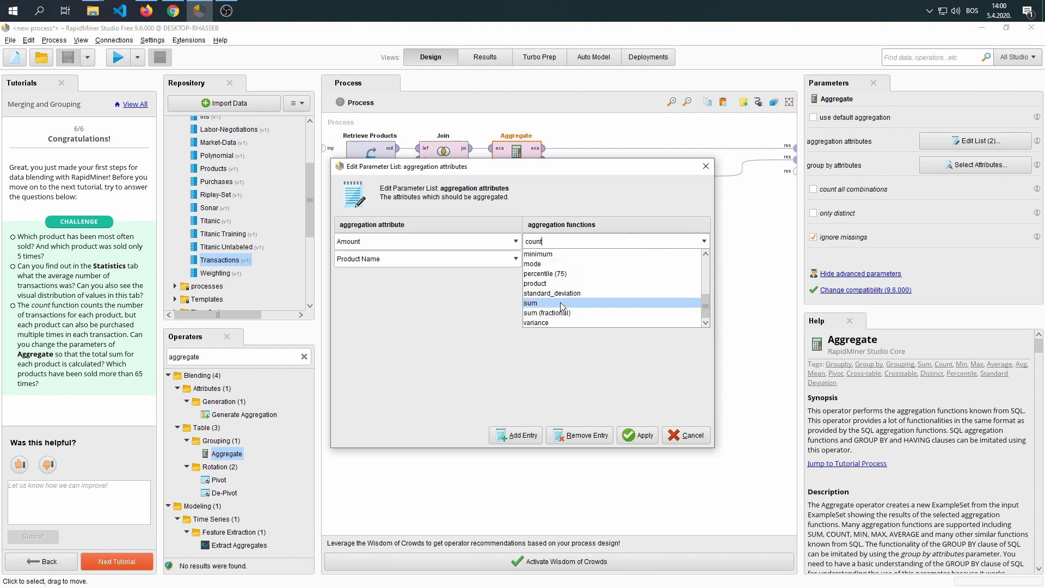
pyautogui.click(553, 306)
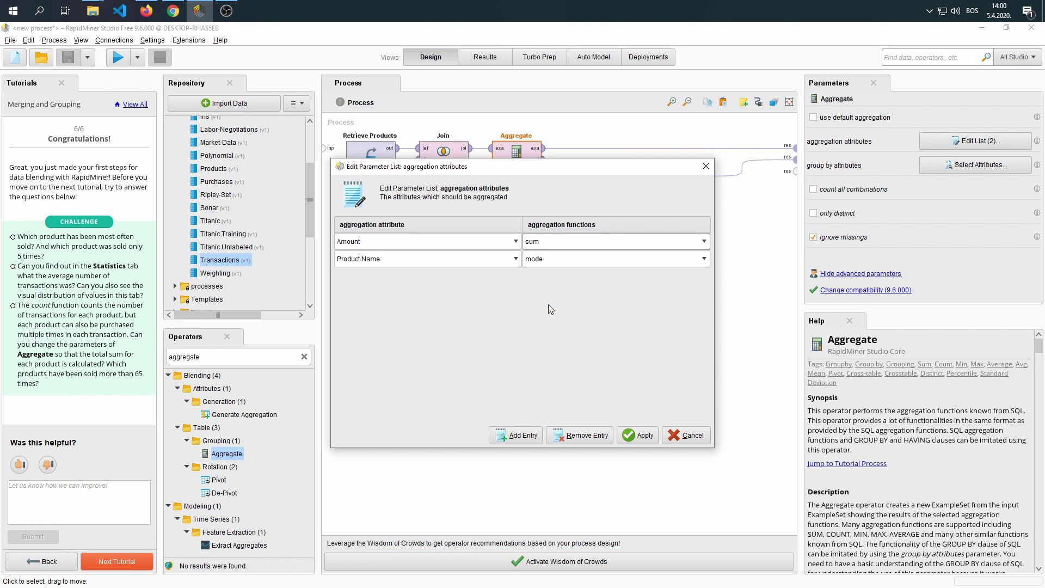
# - Apply the new aggregation list and delete the TransactionsTable operator from the process
pyautogui.click(638, 439)
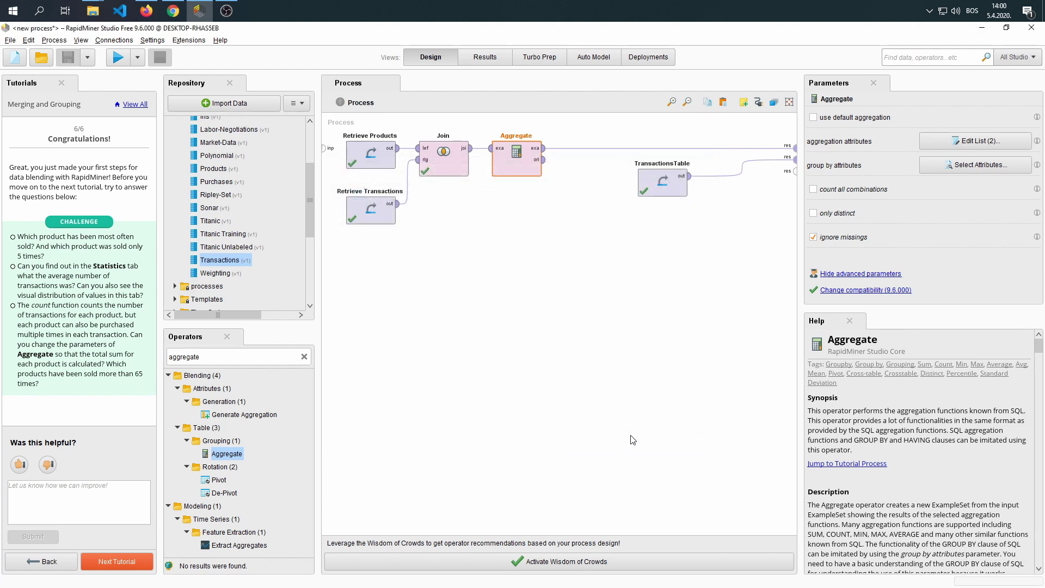
pyautogui.click(656, 202)
pyautogui.press('Delete')
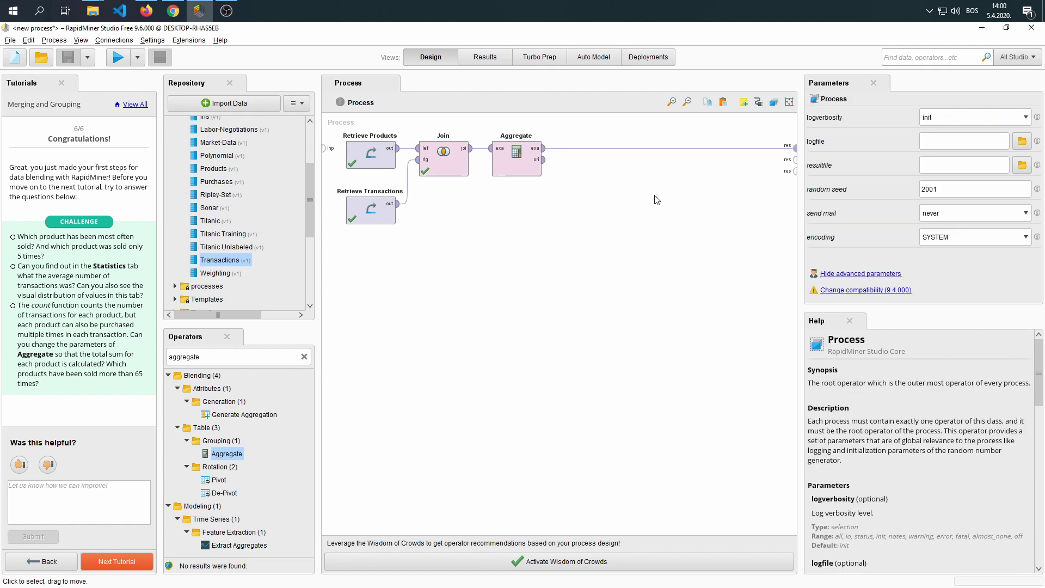
# - Run the process and widen the sum(Amount) column in the Aggregate results table
pyautogui.click(115, 58)
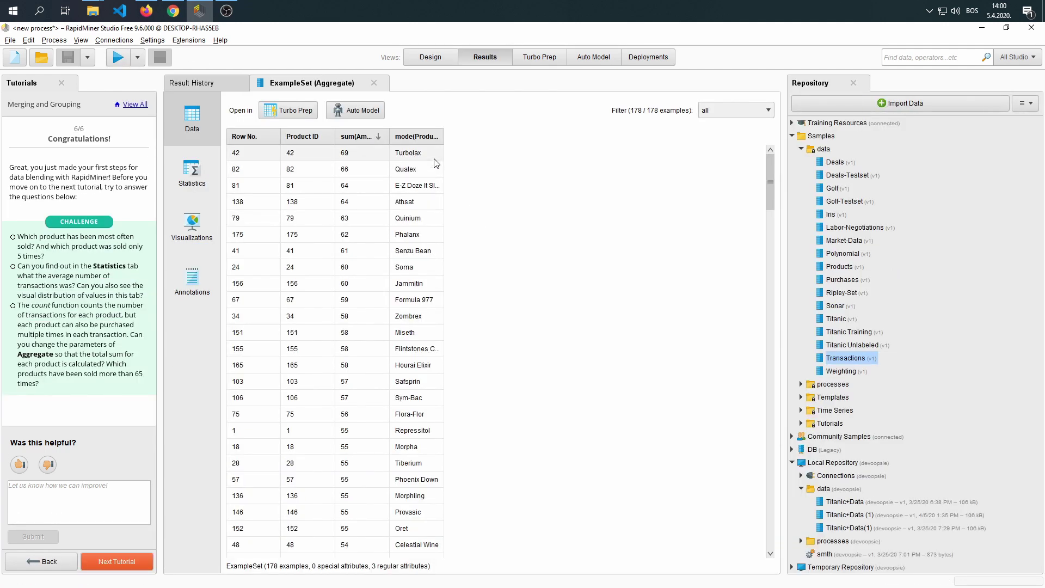
pyautogui.moveTo(389, 136); pyautogui.dragTo(616, 140)
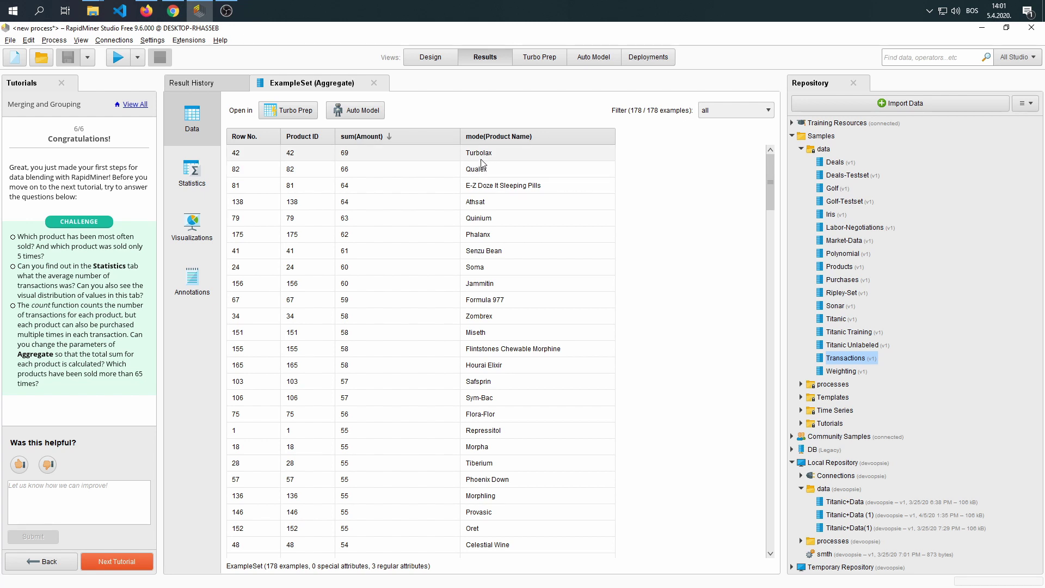
# - Check the sum(Amount) statistics and histogram, then return to Design and start Save Process As
pyautogui.click(195, 170)
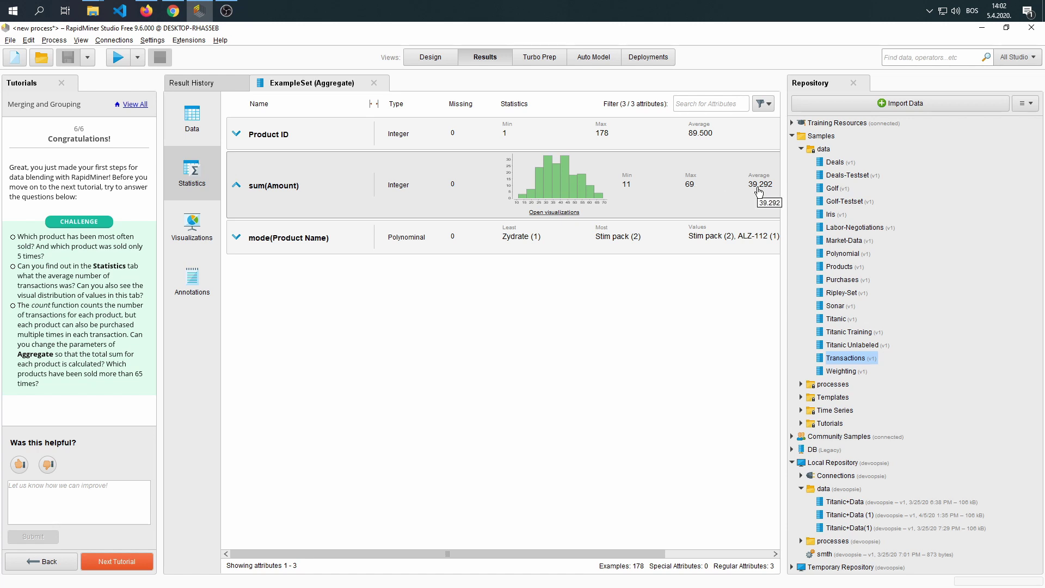
pyautogui.click(553, 213)
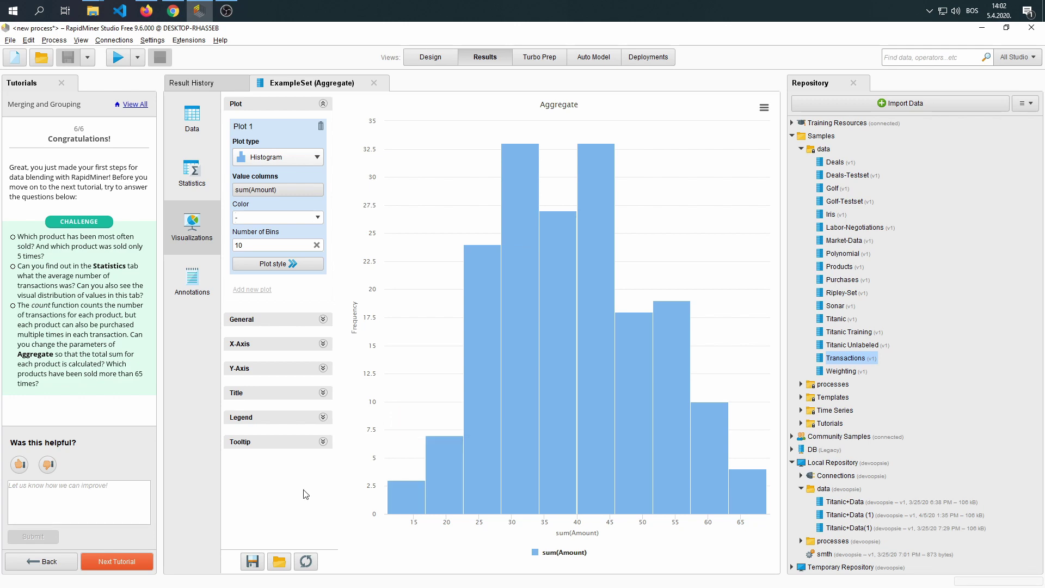
pyautogui.click(442, 61)
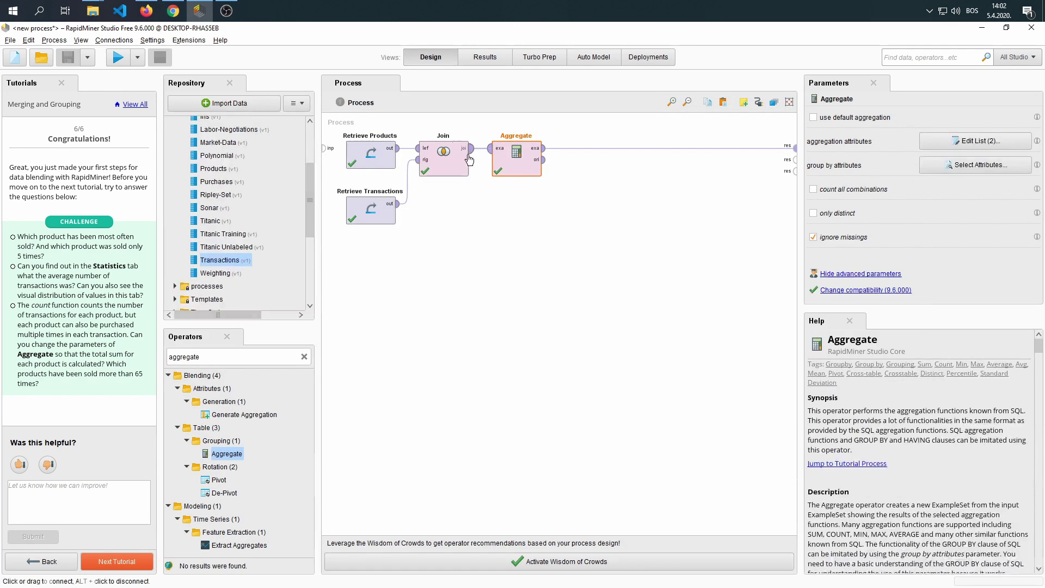
pyautogui.click(10, 40)
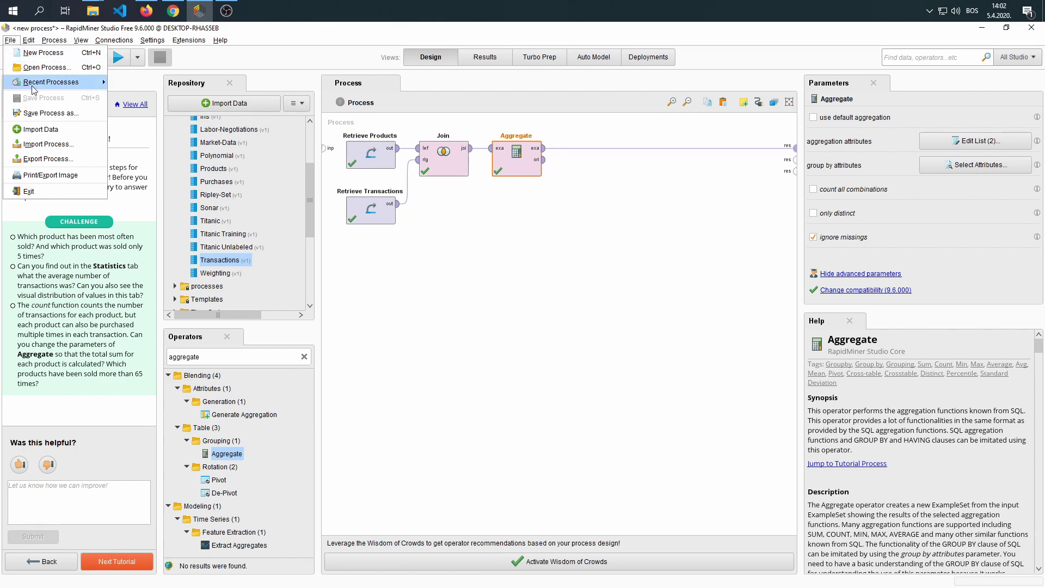